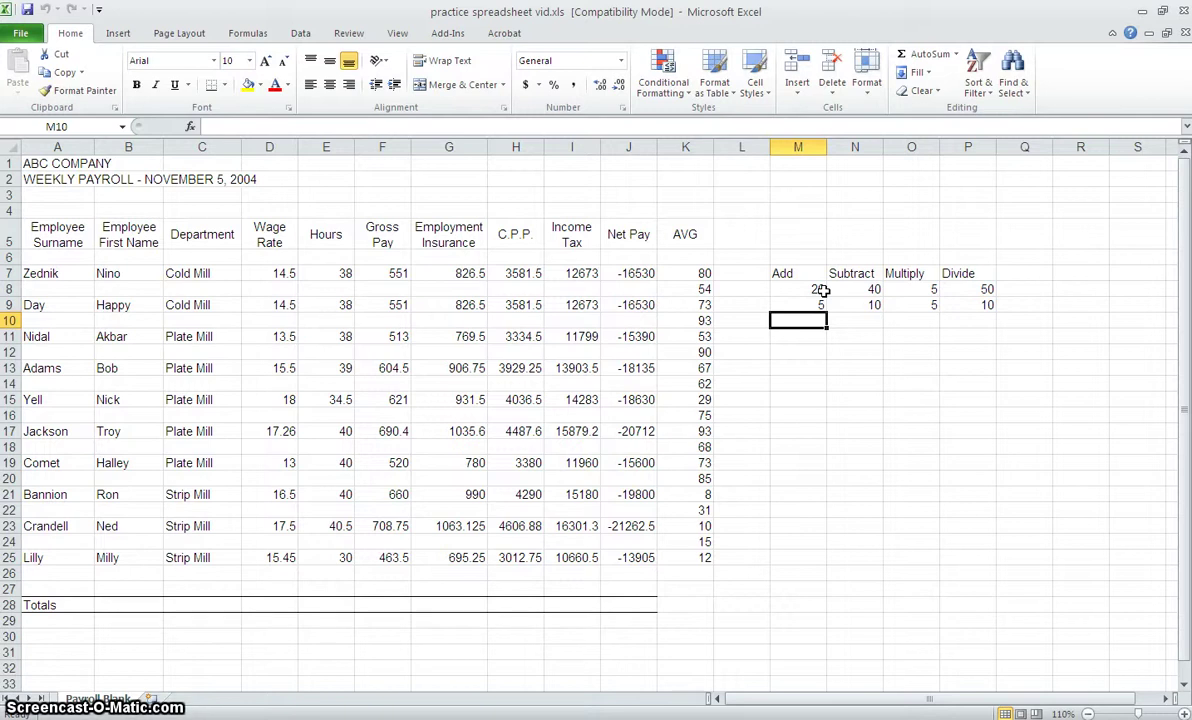
Enter the formula =m8+m9 in cell M10 to add the two numbers in the Add column.
{"action": "type", "text": "="}
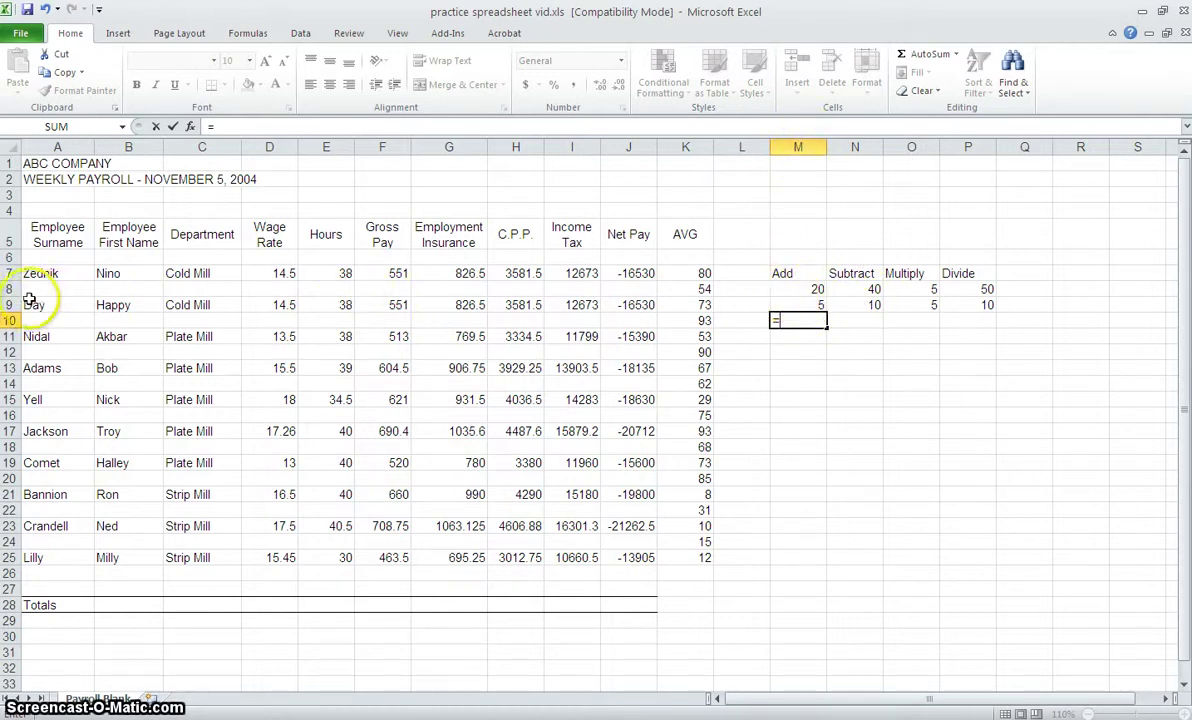
{"action": "type", "text": "m"}
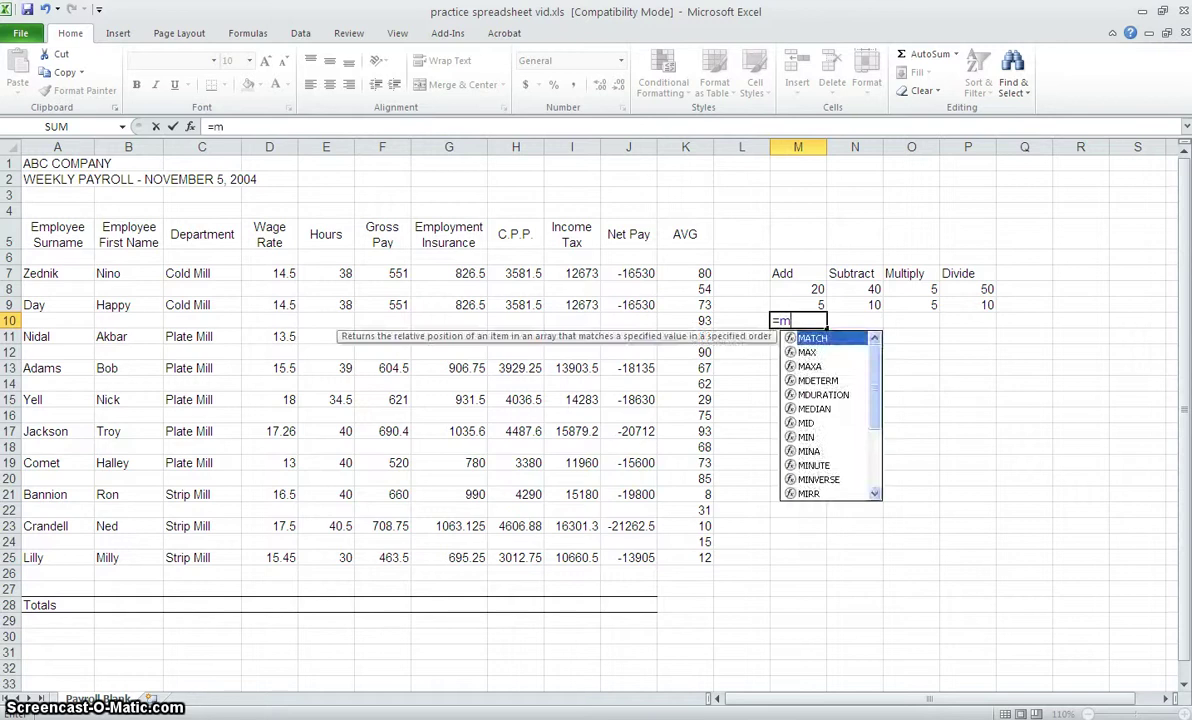
{"action": "type", "text": "8"}
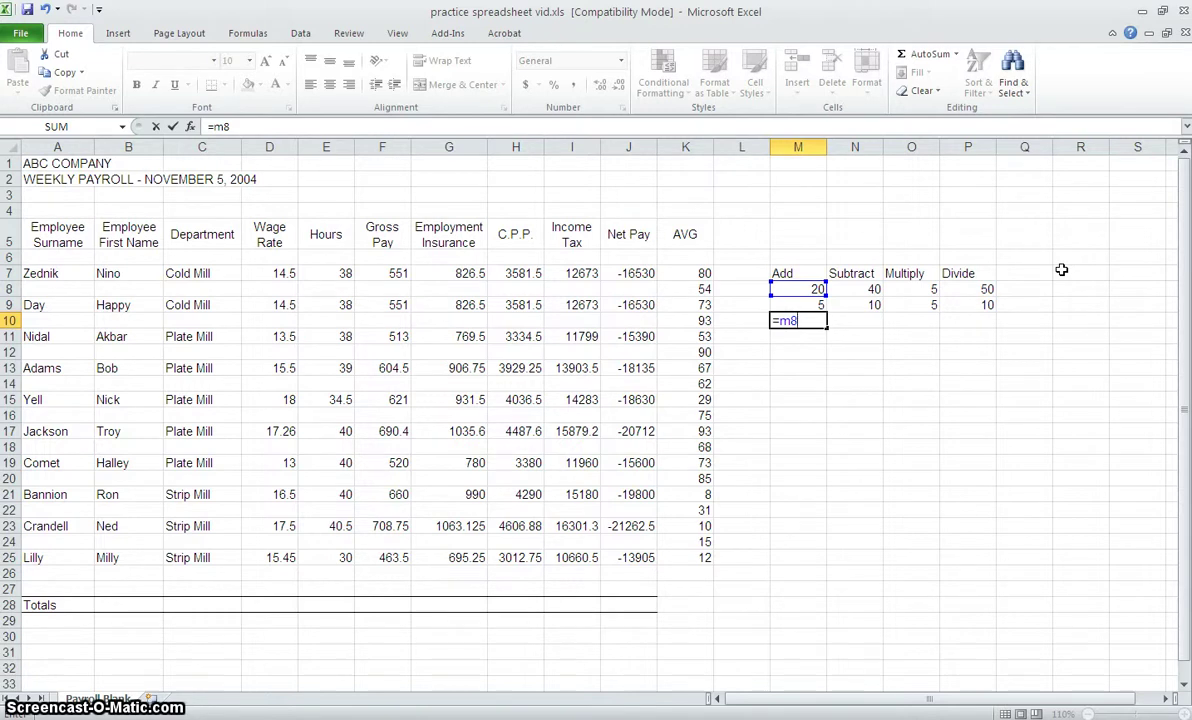
{"action": "type", "text": "+"}
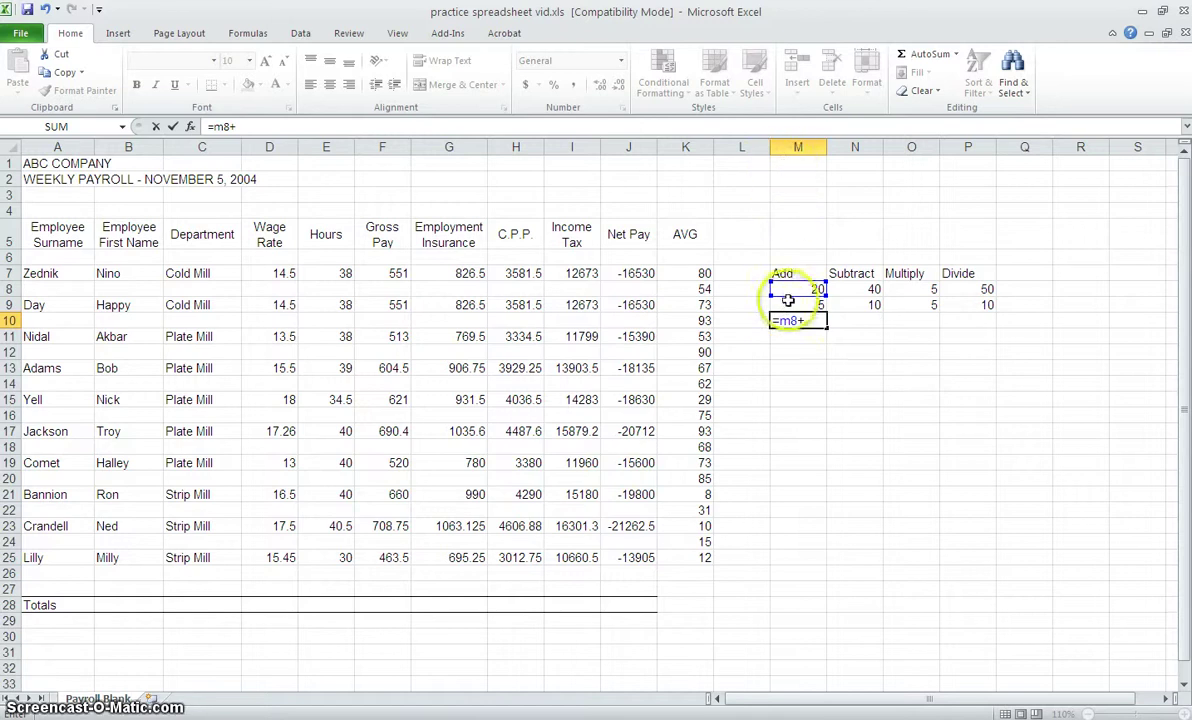
{"action": "type", "text": "m9"}
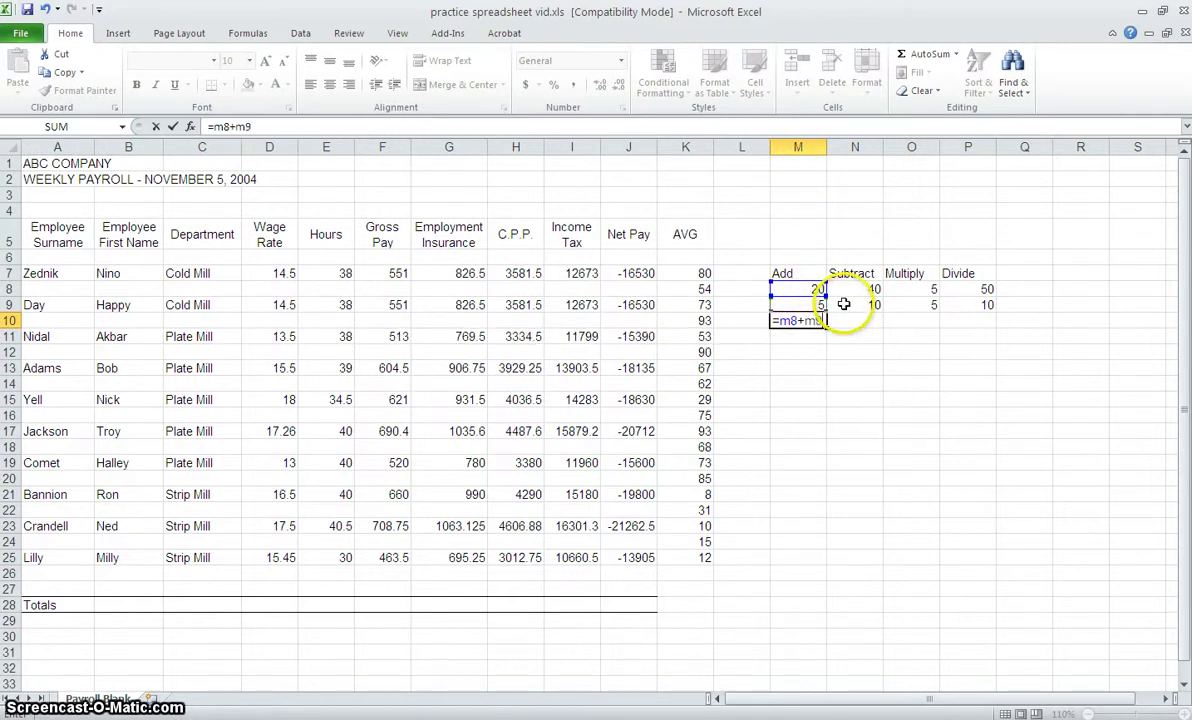
{"action": "key", "text": "Return"}
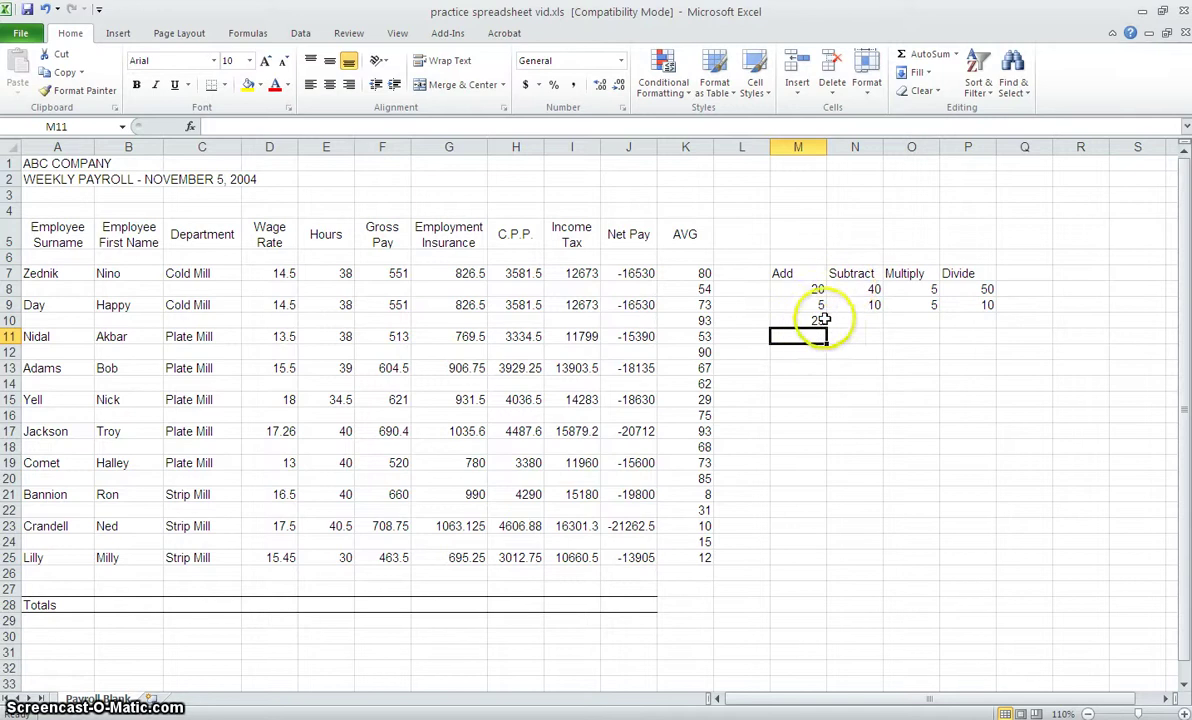
Enter the formula =n8-n9 in cell N10 to subtract the second number in the Subtract column from the first.
{"action": "left_click", "coordinate": [845, 319]}
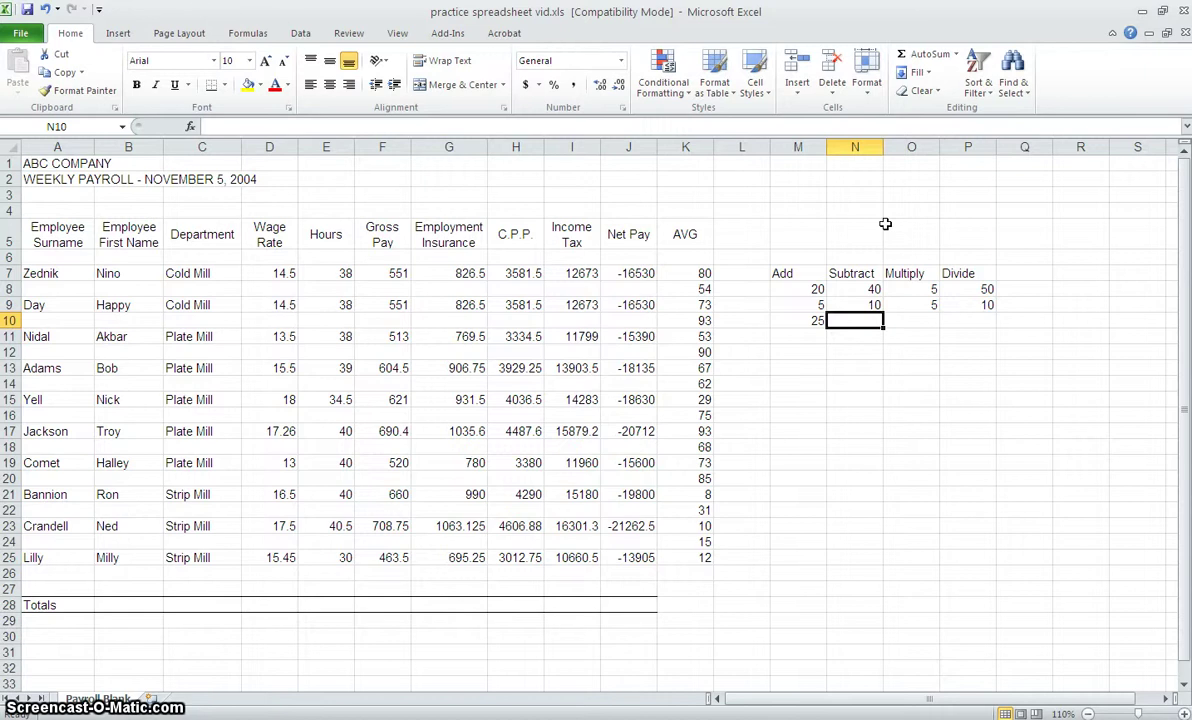
{"action": "type", "text": "="}
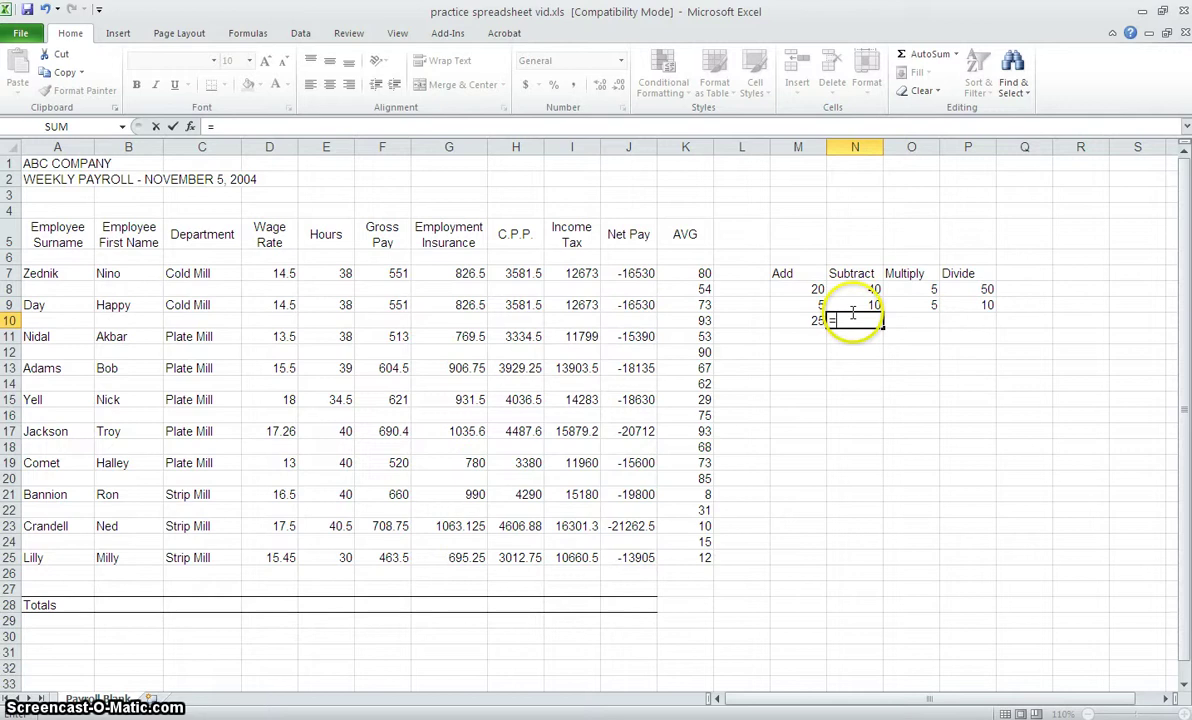
{"action": "type", "text": "n8"}
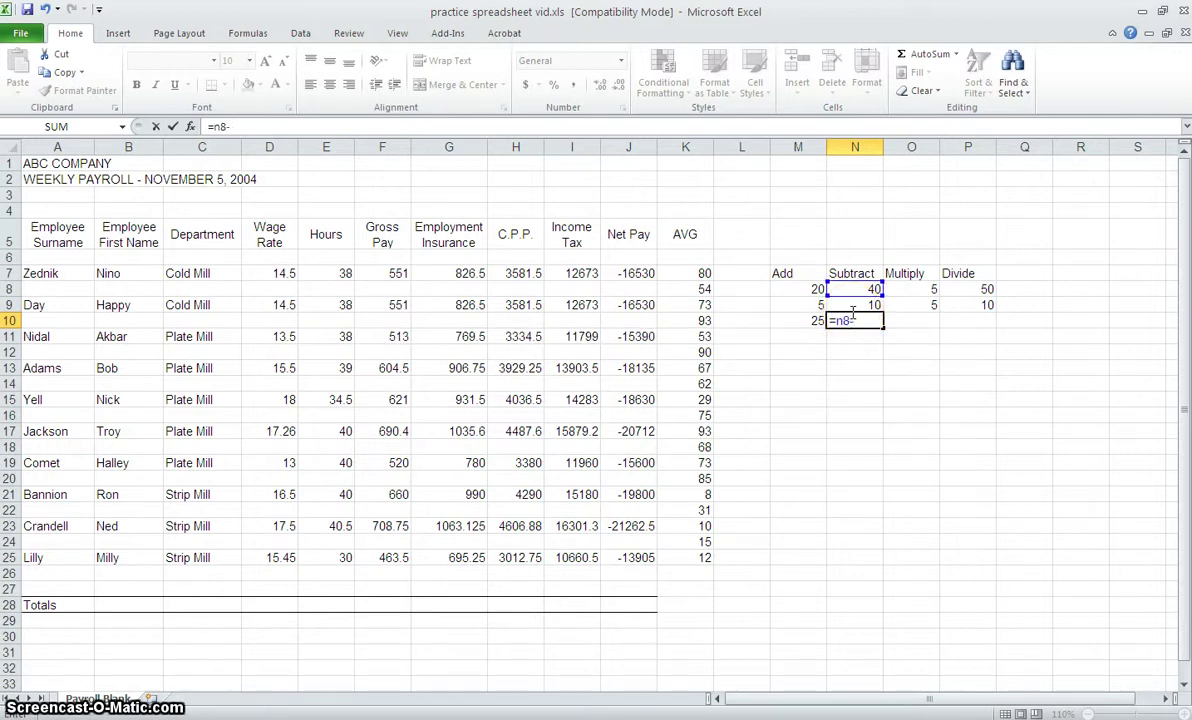
{"action": "type", "text": "-"}
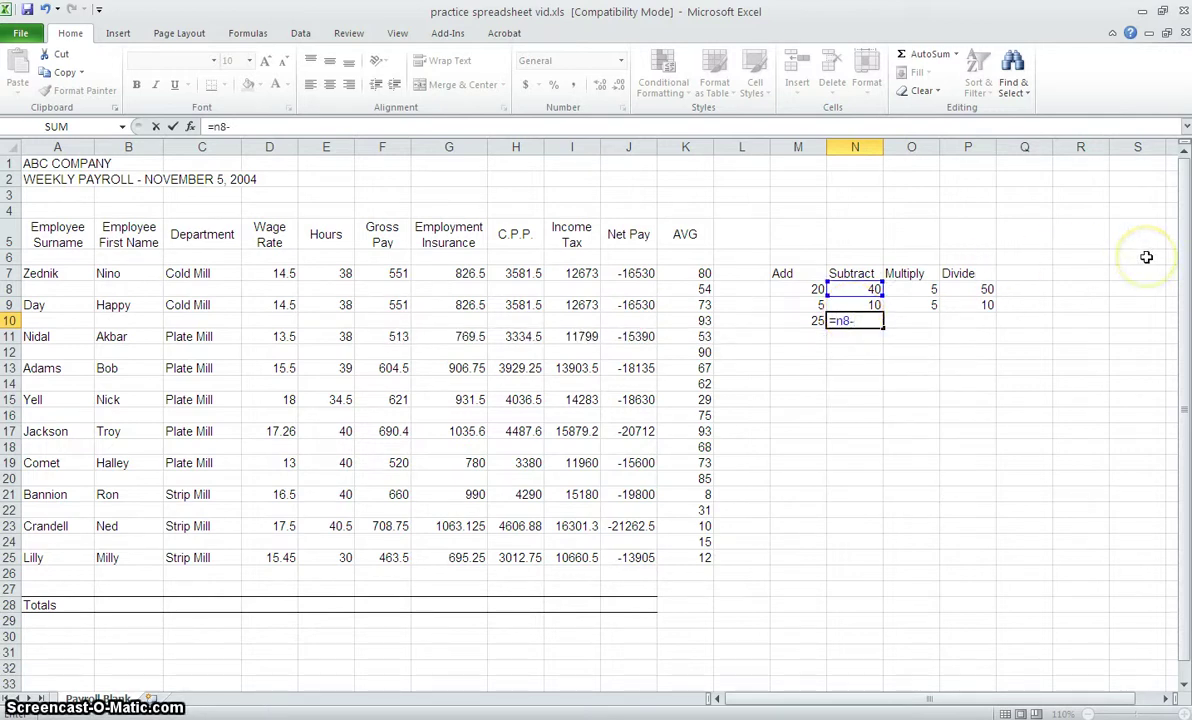
{"action": "type", "text": "n9"}
{"action": "key", "text": "Return"}
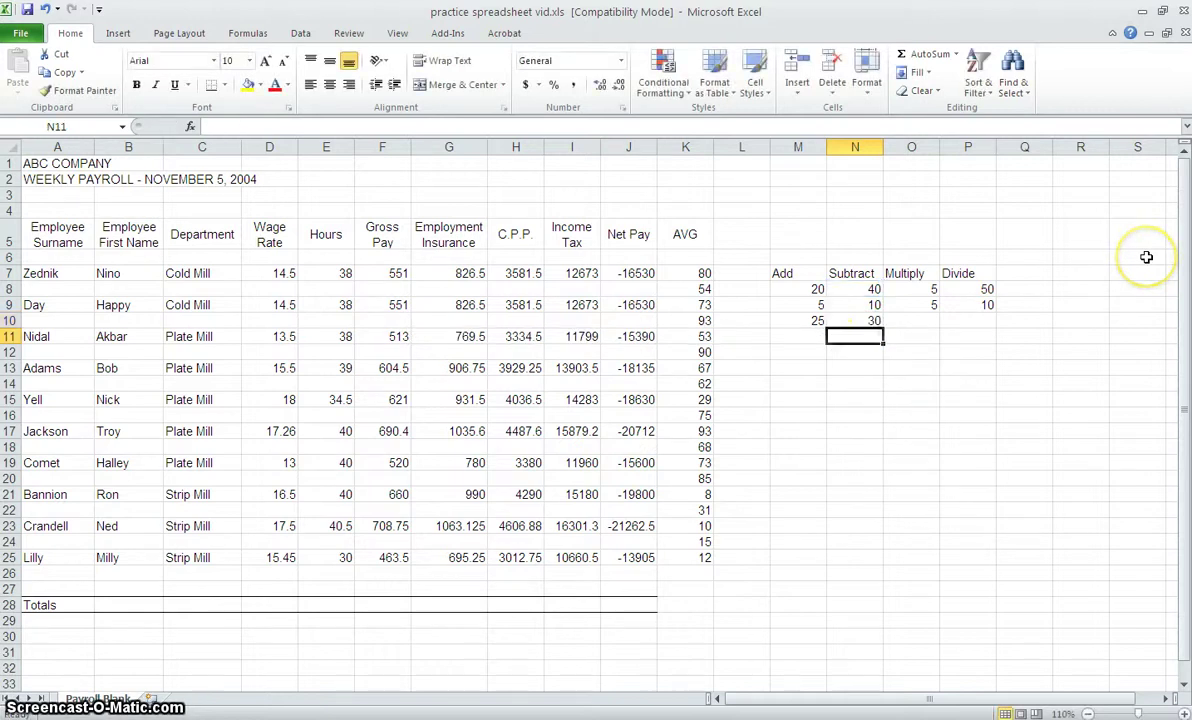
Enter the formula =o8*o9 in cell O10 to multiply the two numbers in the Multiply column.
{"action": "left_click", "coordinate": [913, 320]}
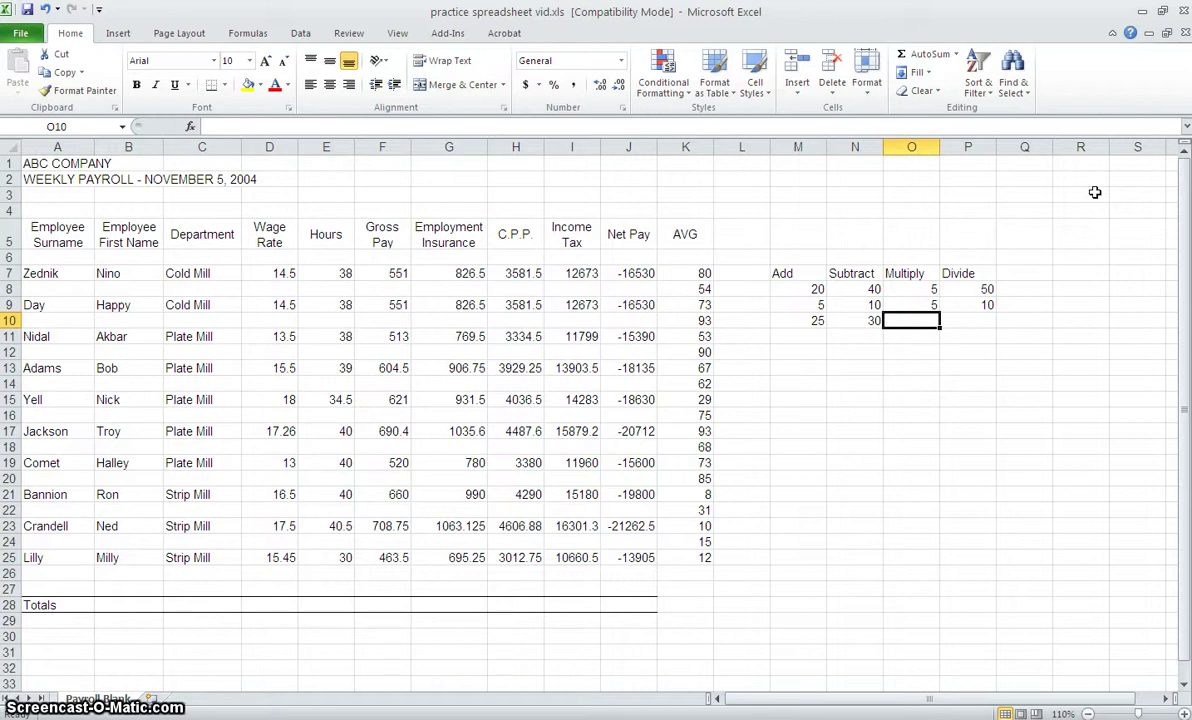
{"action": "type", "text": "="}
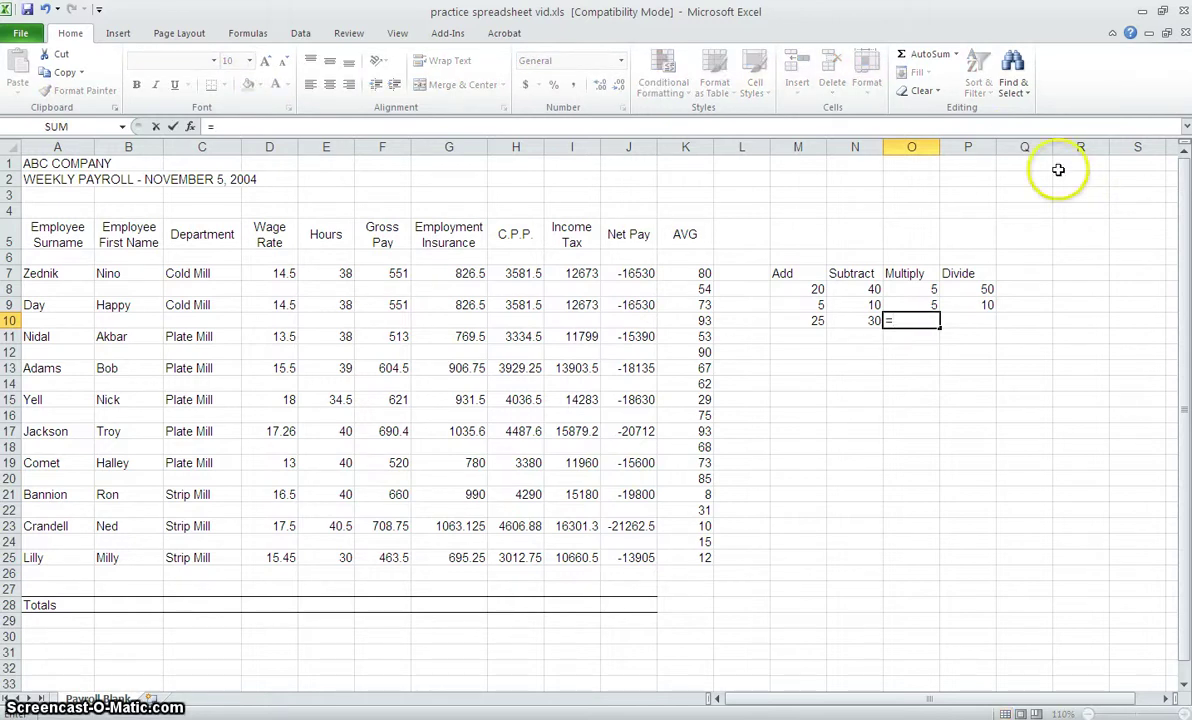
{"action": "type", "text": "o8*"}
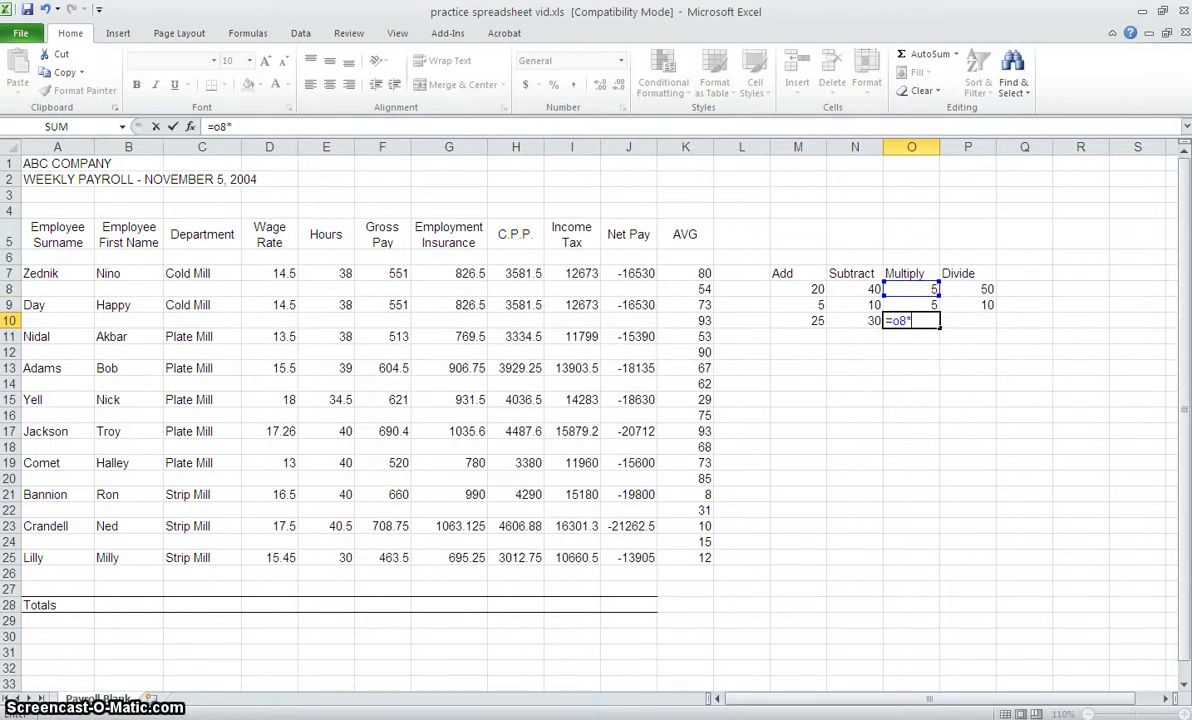
{"action": "type", "text": "o9"}
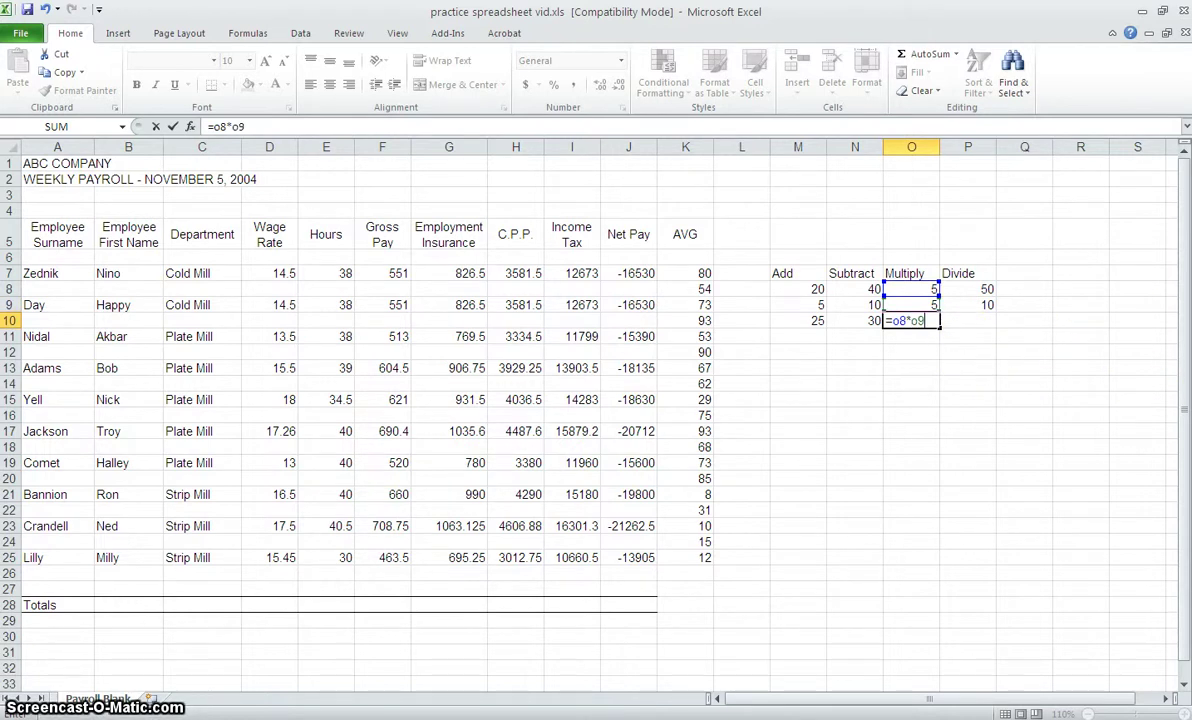
{"action": "key", "text": "Return"}
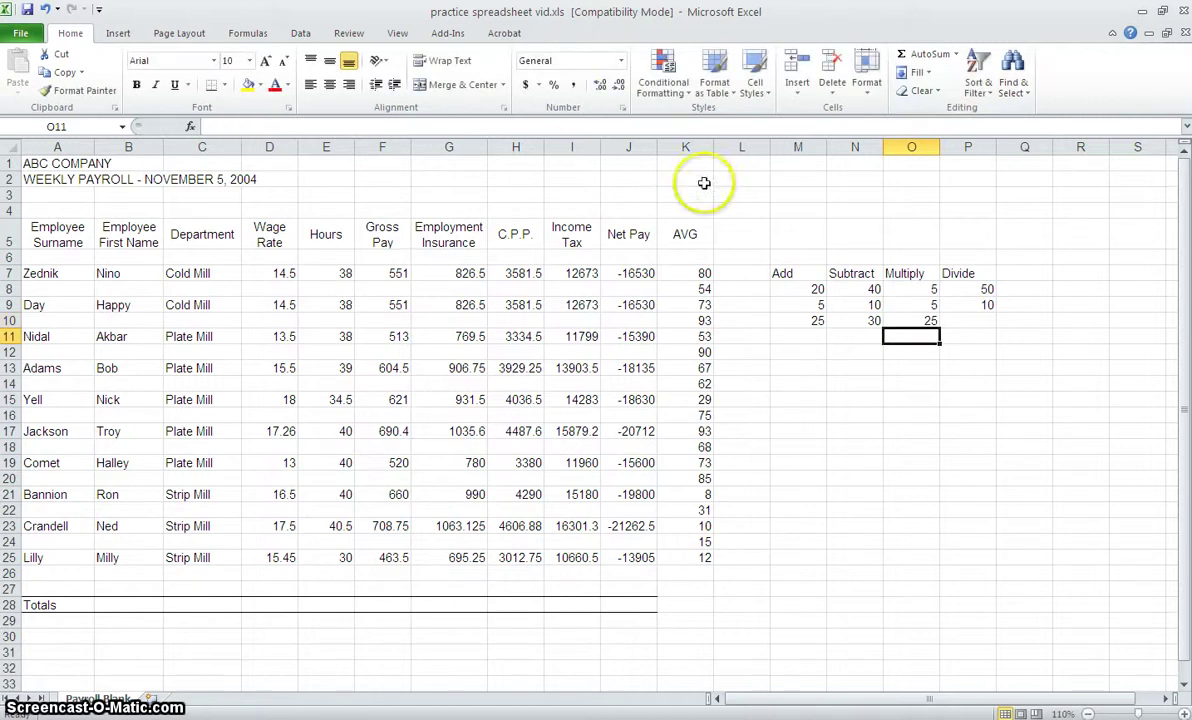
Enter the formula =p8/p9 in cell P10 to divide the first number in the Divide column by the second.
{"action": "left_click", "coordinate": [965, 319]}
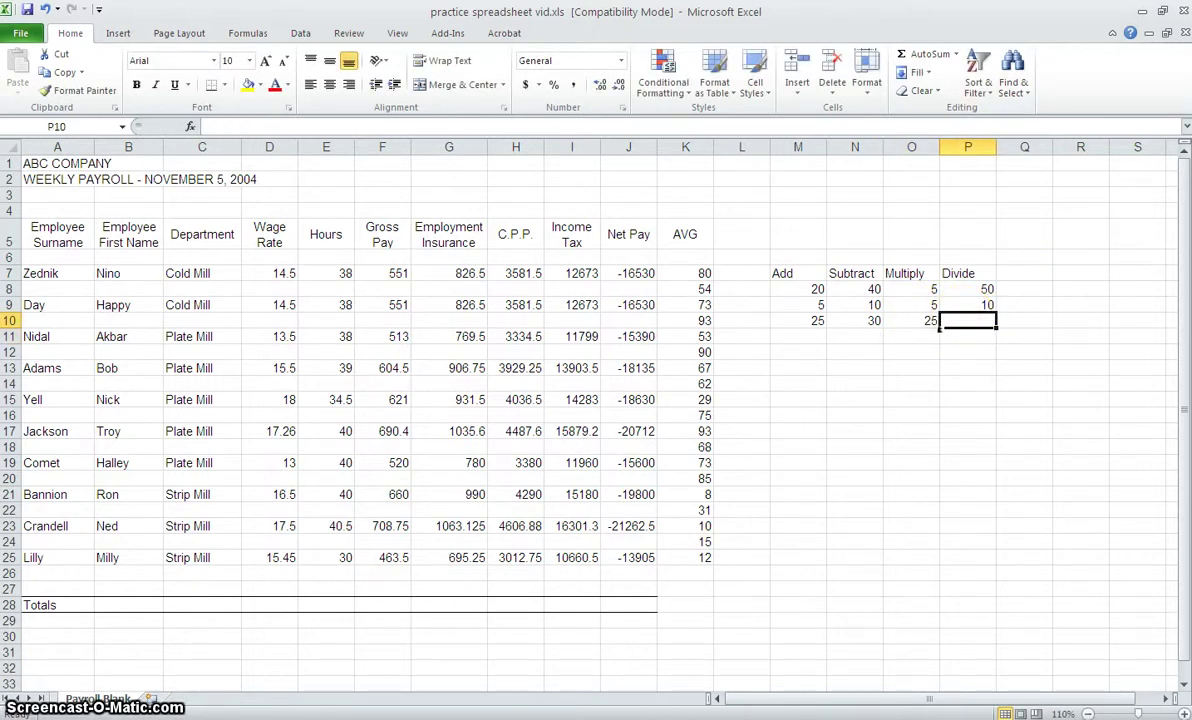
{"action": "type", "text": "="}
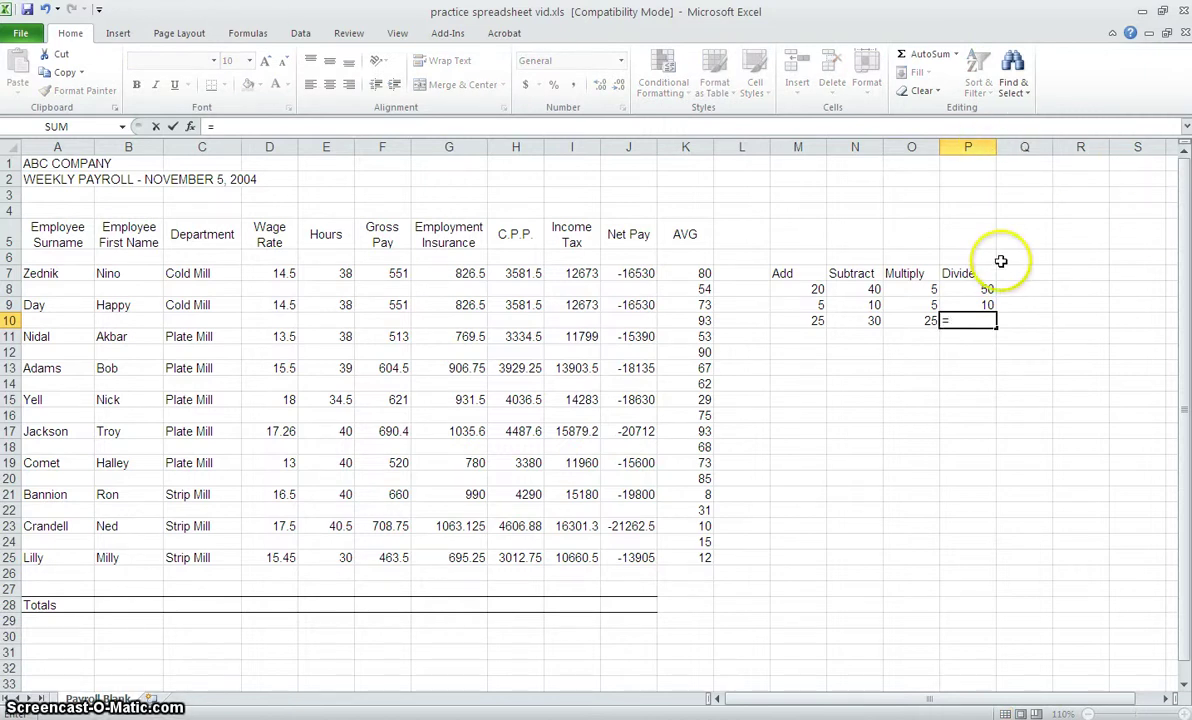
{"action": "type", "text": "p8"}
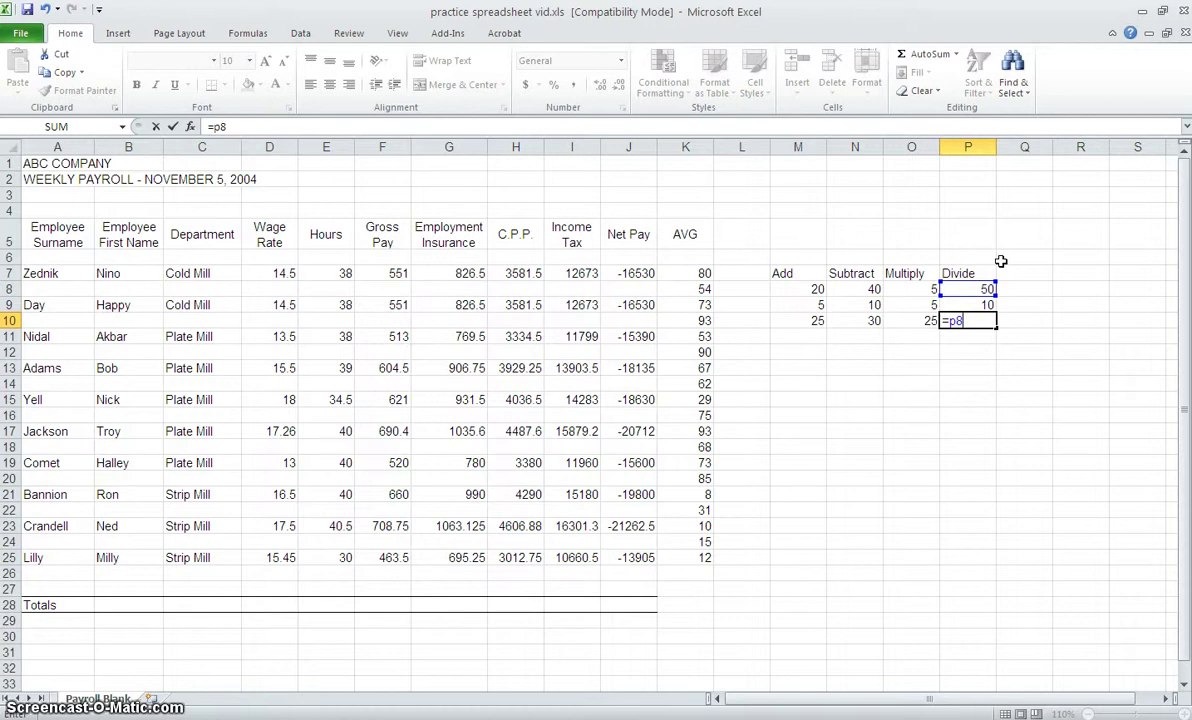
{"action": "type", "text": "/"}
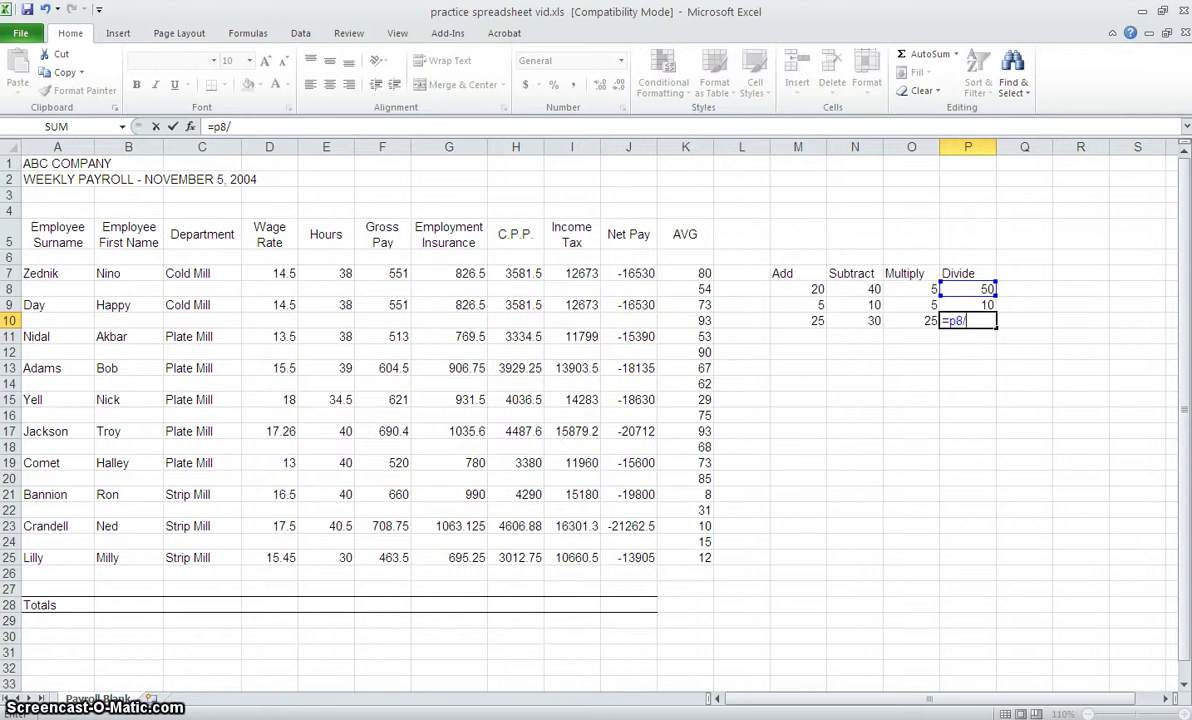
{"action": "type", "text": "p9"}
{"action": "key", "text": "Return"}
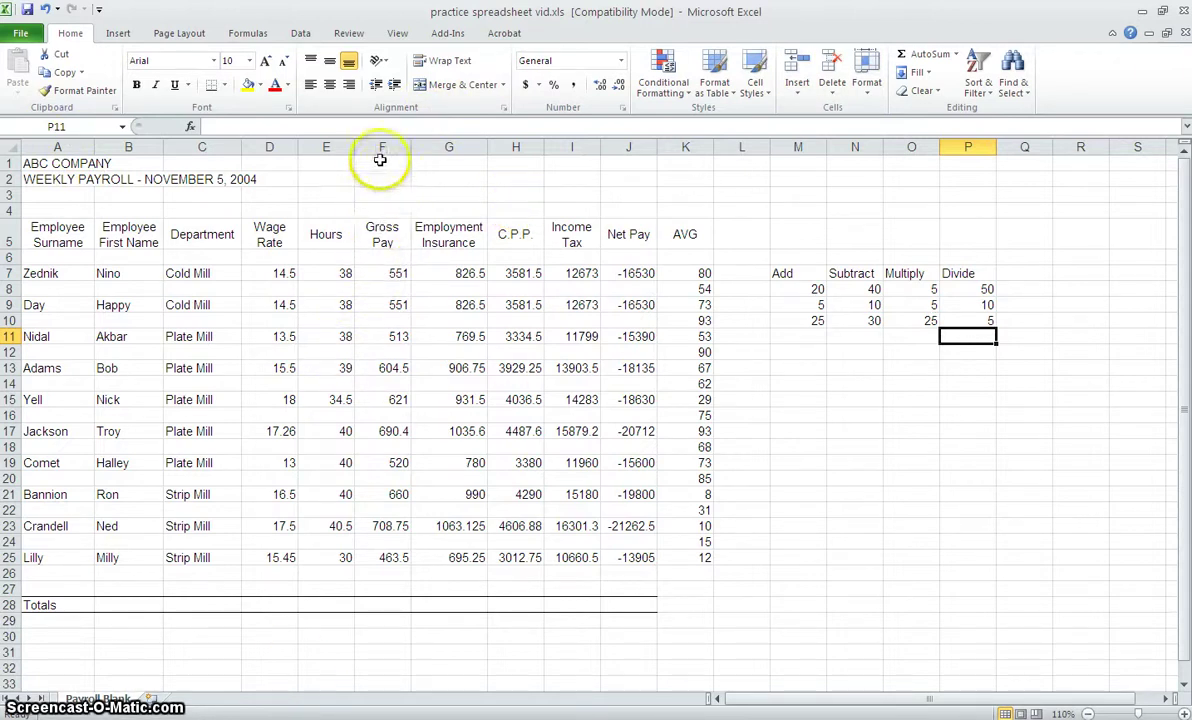
Total the Gross Pay column in cell F28 of the Totals row with the formula =SUM(F7:F25).
{"action": "left_click", "coordinate": [386, 605]}
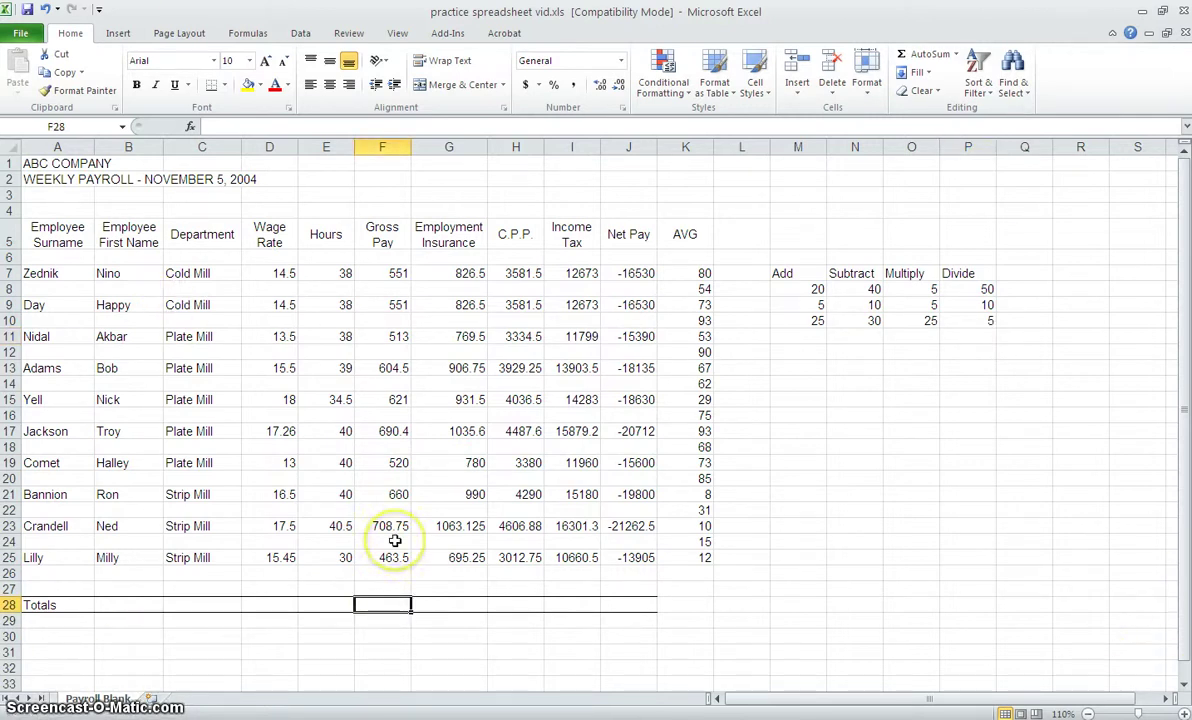
{"action": "type", "text": "="}
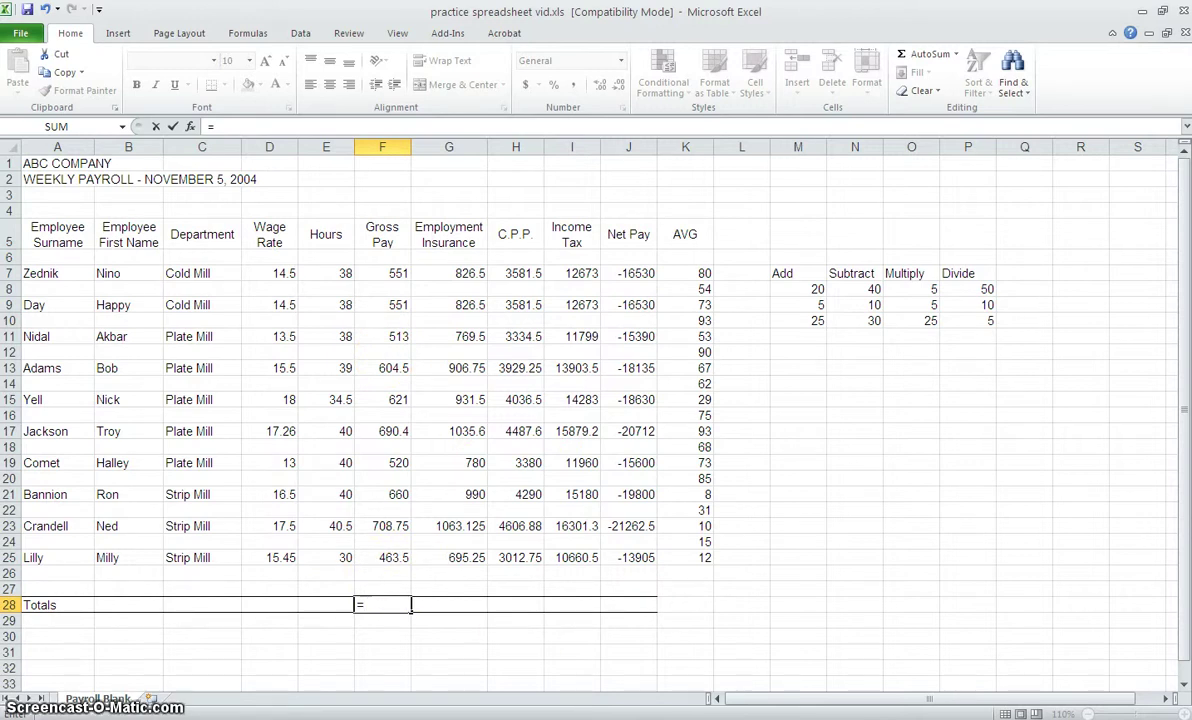
{"action": "type", "text": "S"}
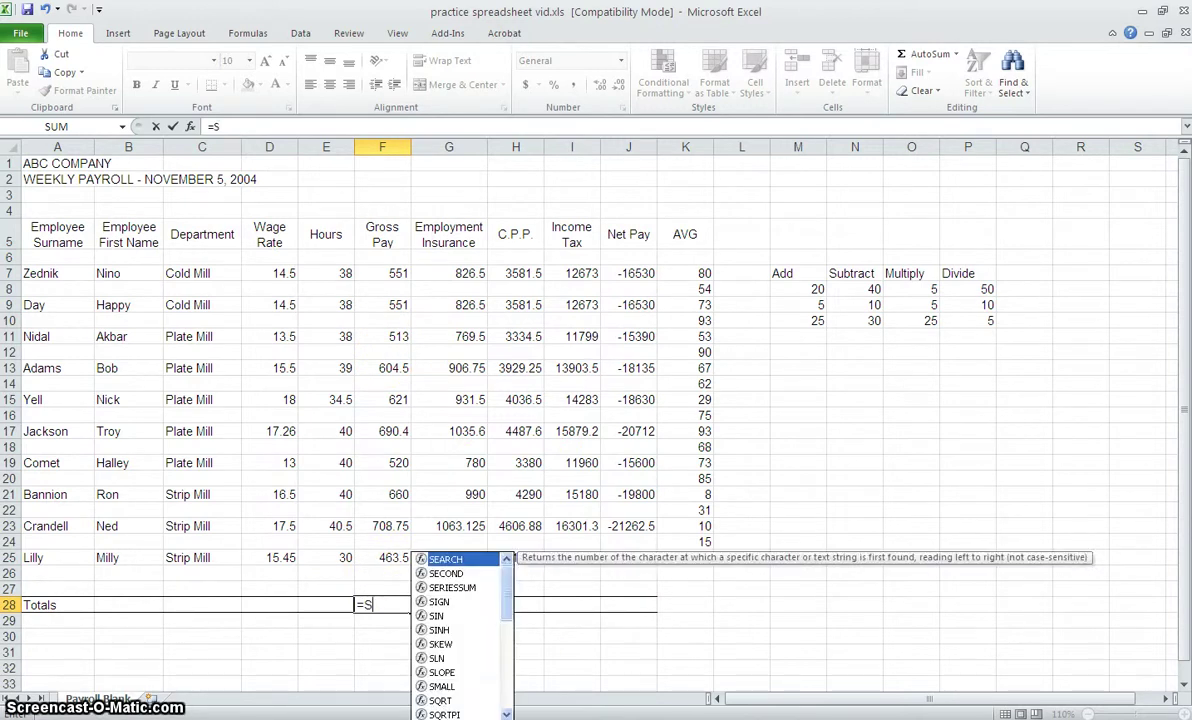
{"action": "type", "text": "UM"}
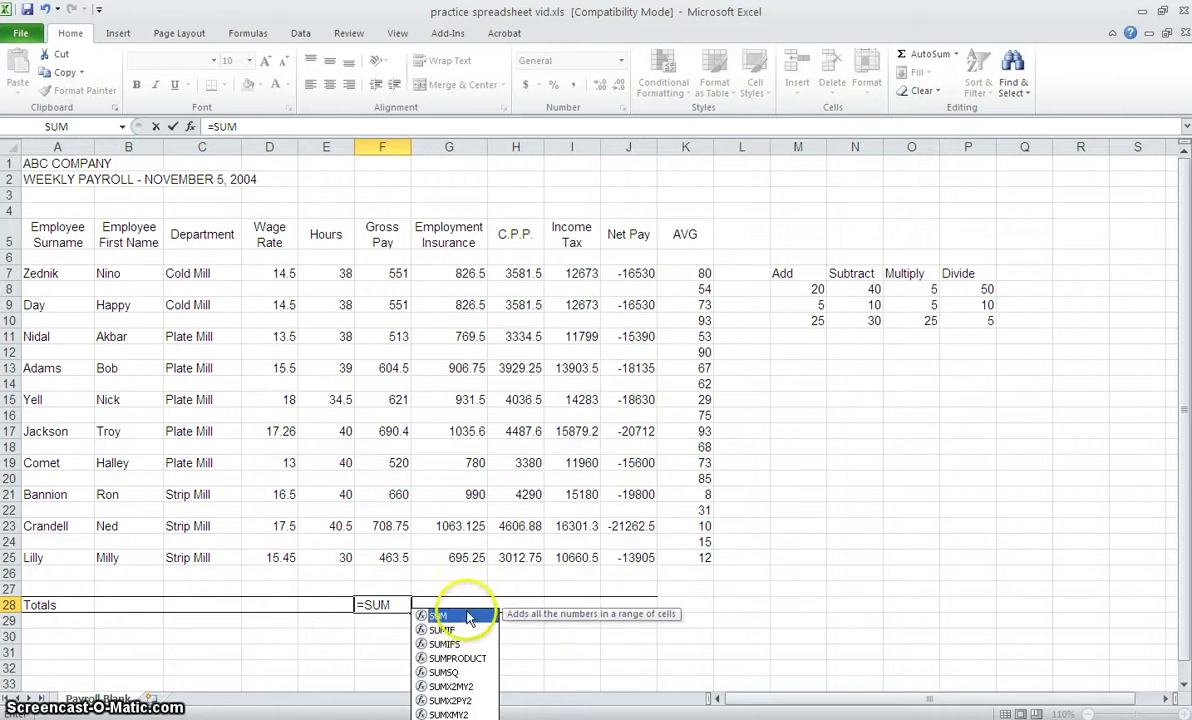
{"action": "left_click", "coordinate": [389, 605]}
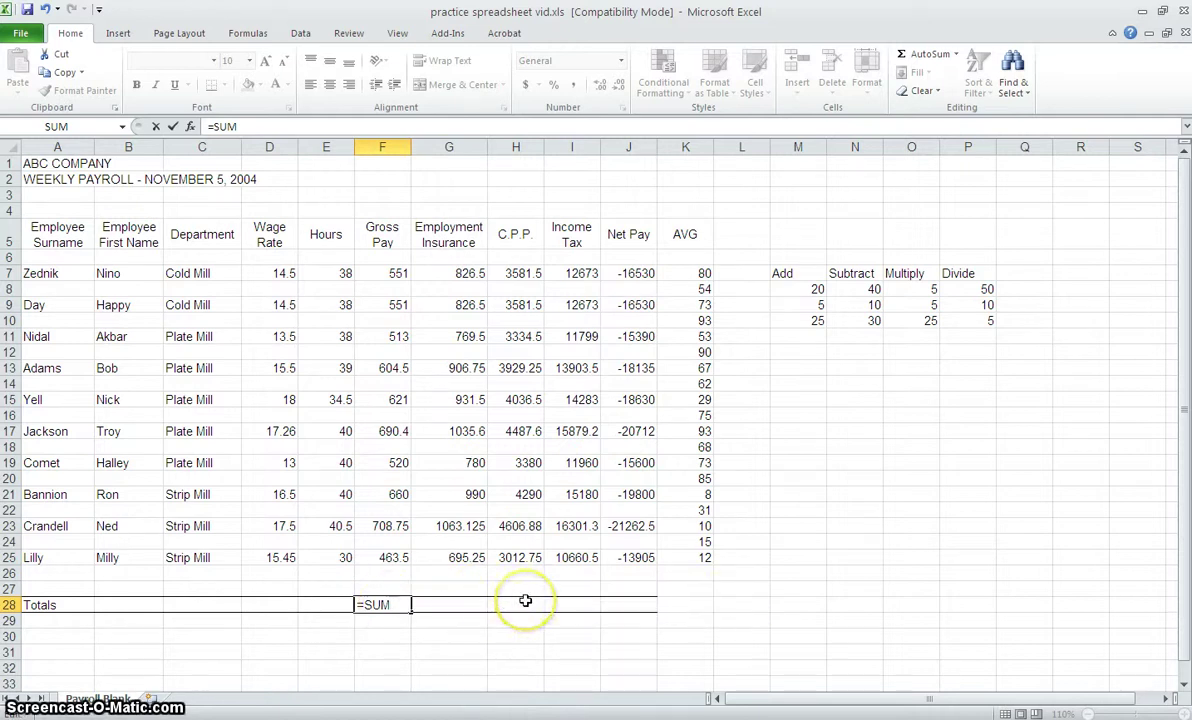
{"action": "type", "text": "("}
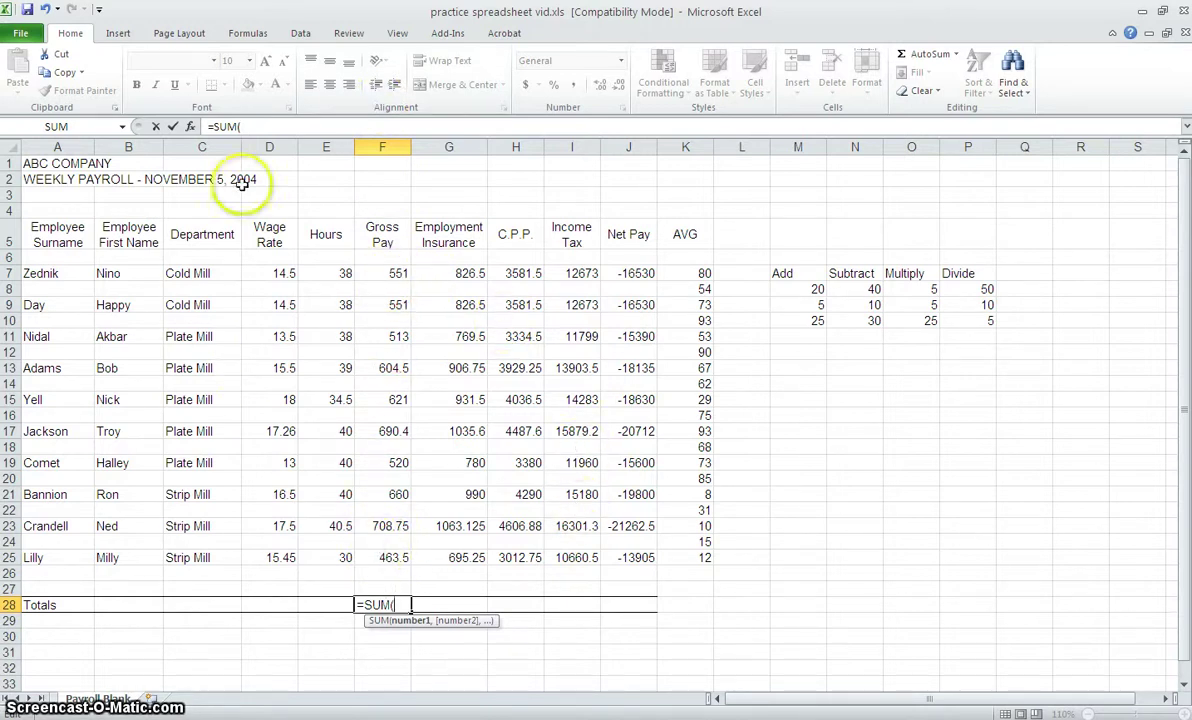
{"action": "left_click_drag", "start_coordinate": [369, 273], "coordinate": [396, 560]}
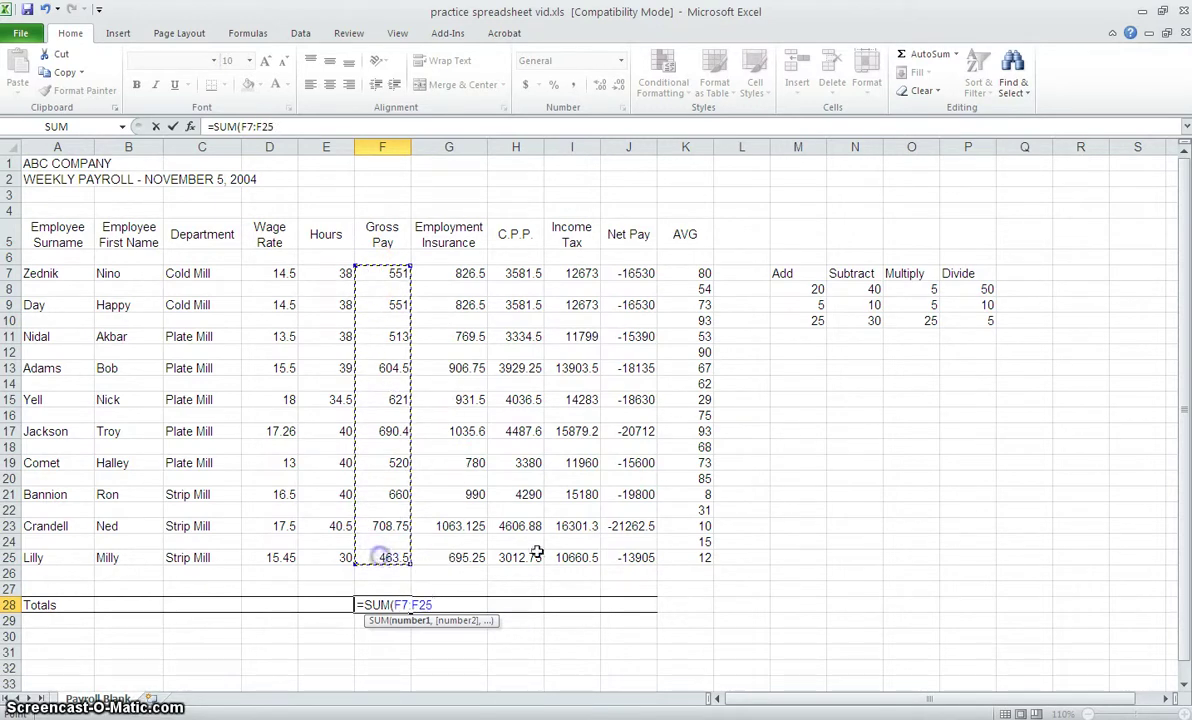
{"action": "type", "text": ")"}
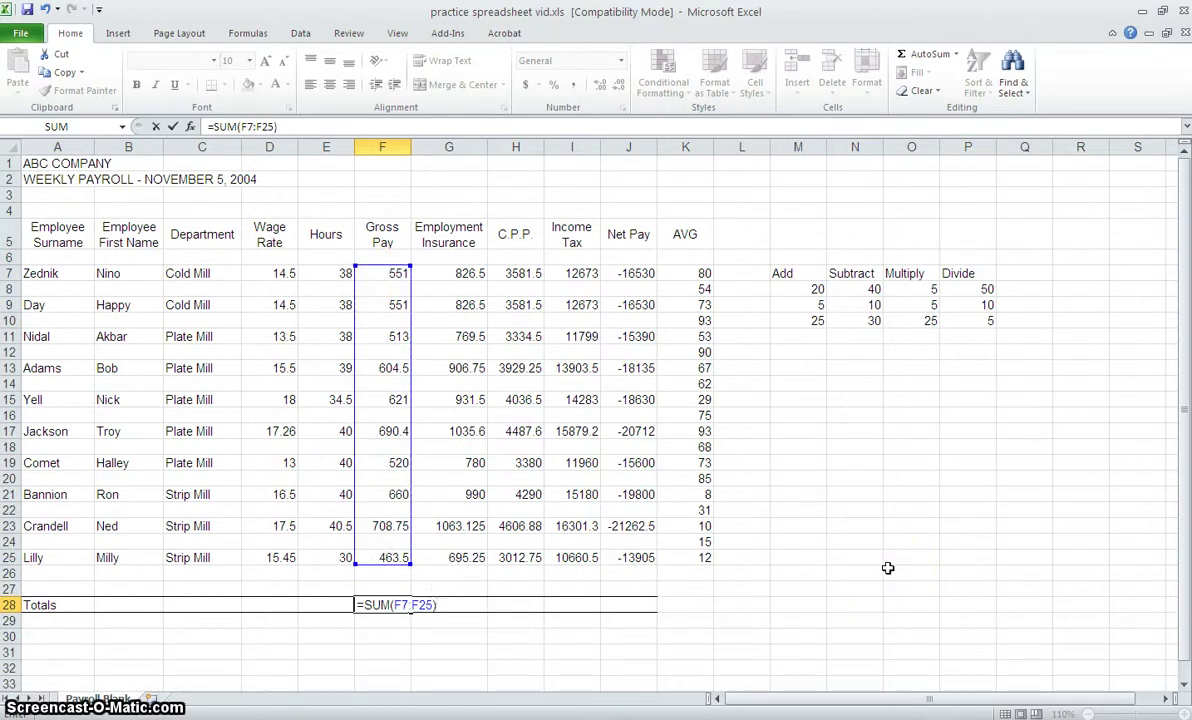
{"action": "key", "text": "Return"}
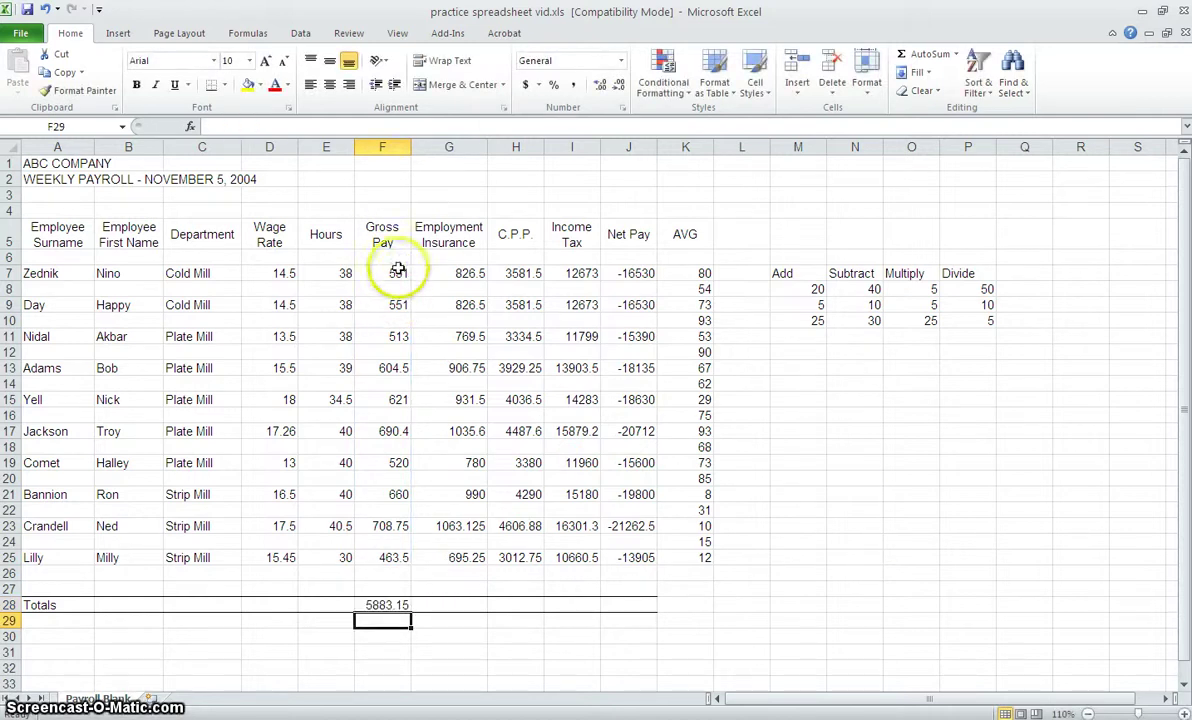
Fill the Gross Pay total formula from F28 across the Totals row through the Net Pay column, J28.
{"action": "left_click", "coordinate": [387, 605]}
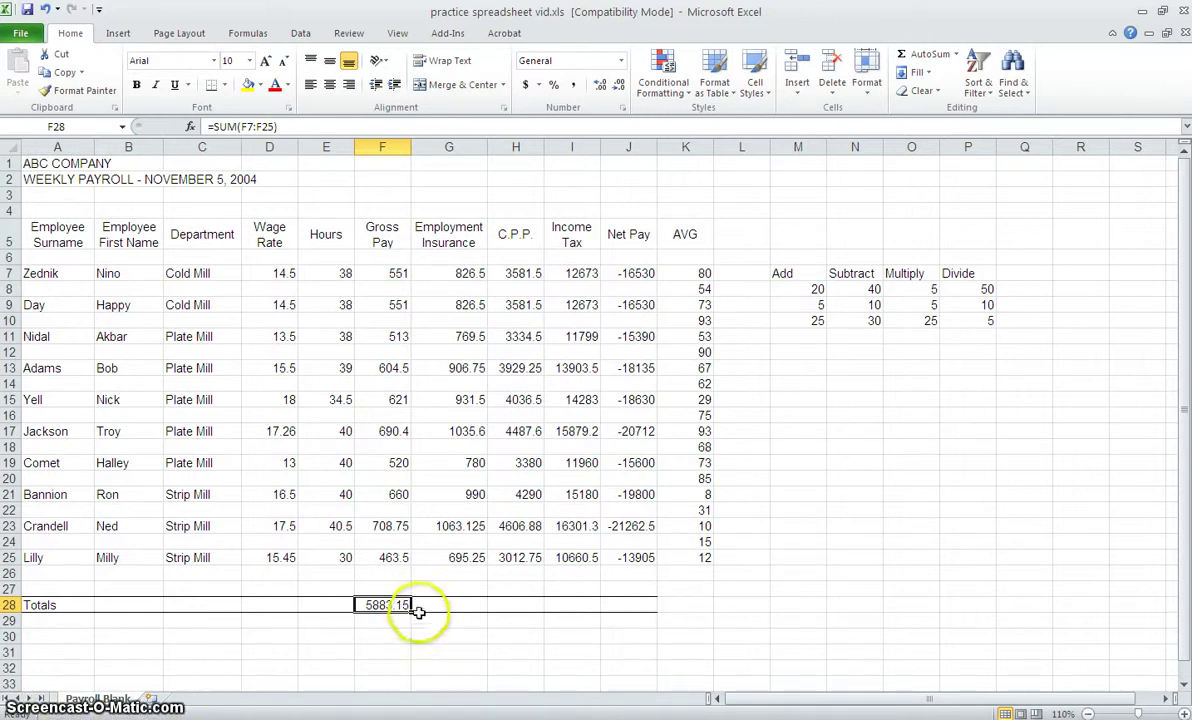
{"action": "left_click_drag", "start_coordinate": [412, 609], "coordinate": [481, 609]}
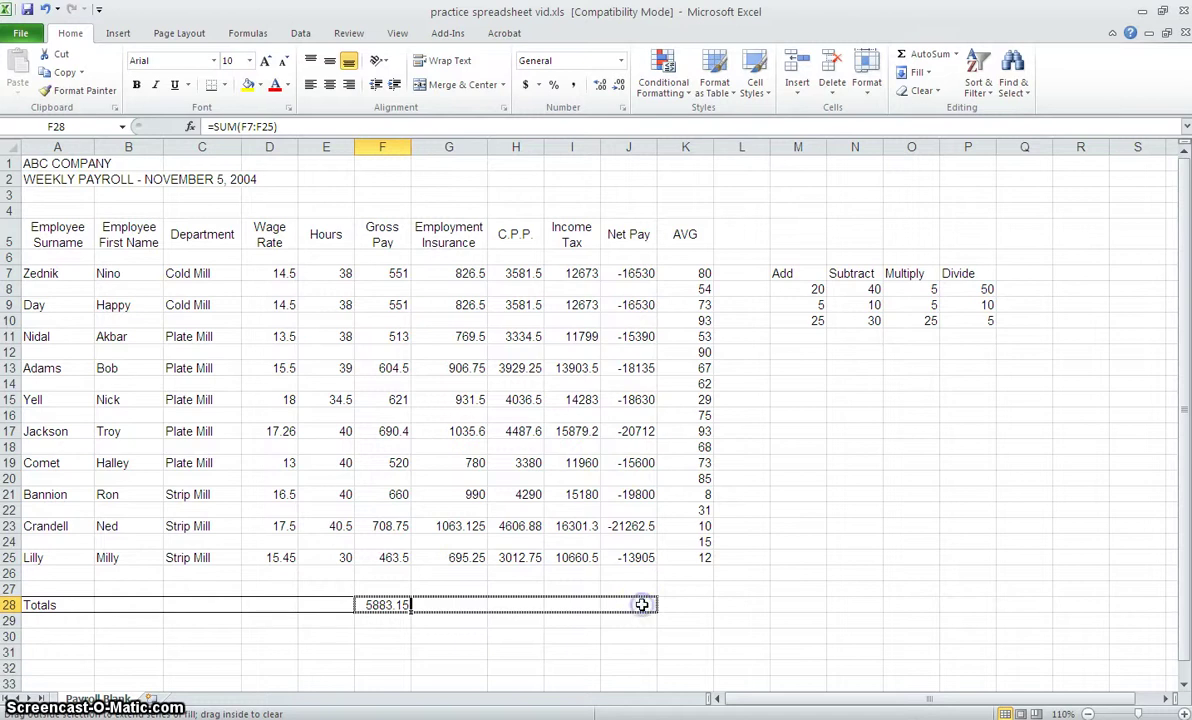
{"action": "left_click_drag", "start_coordinate": [642, 605], "coordinate": [642, 605]}
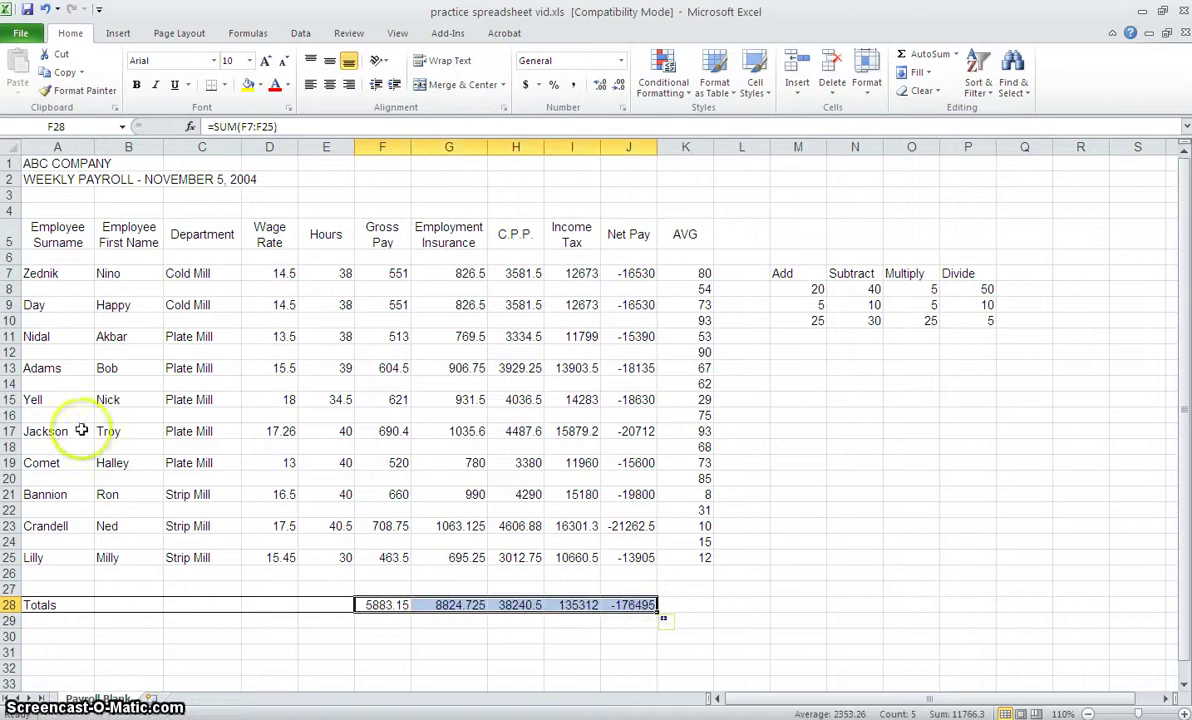
Average the AVG column in cell K28 by entering =AVG(K7:K25) and accepting the proposed correction =AVERAGE(K7:K25).
{"action": "left_click", "coordinate": [663, 605]}
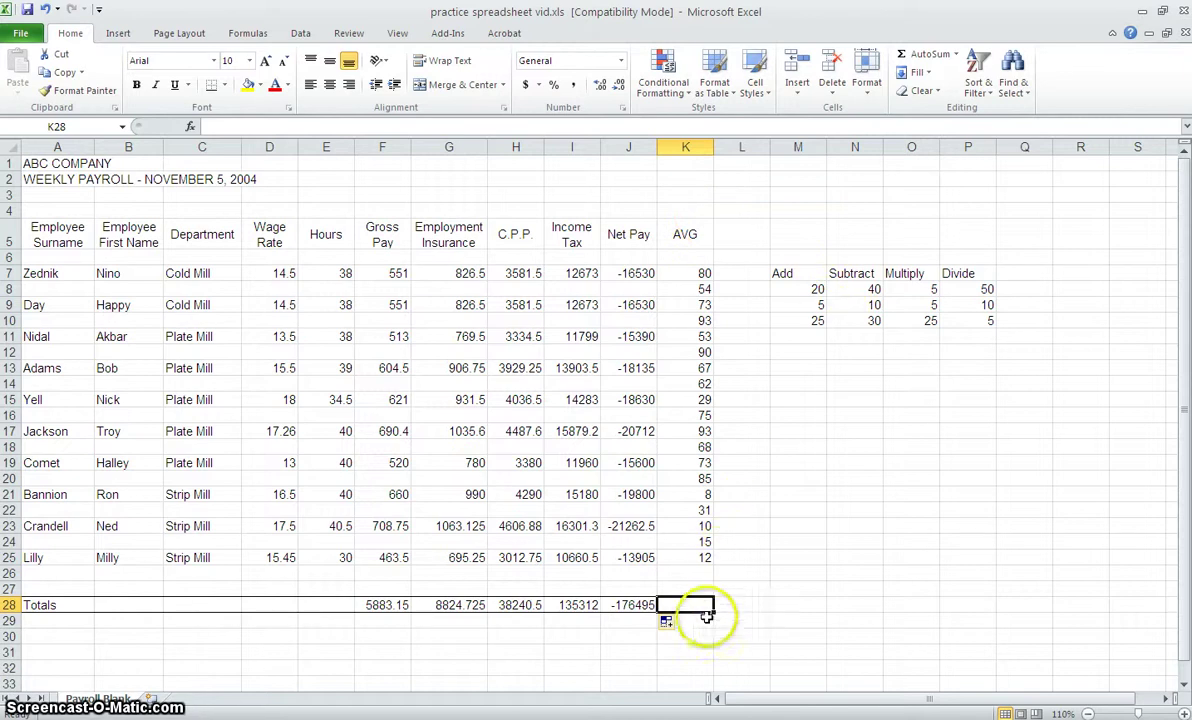
{"action": "type", "text": "="}
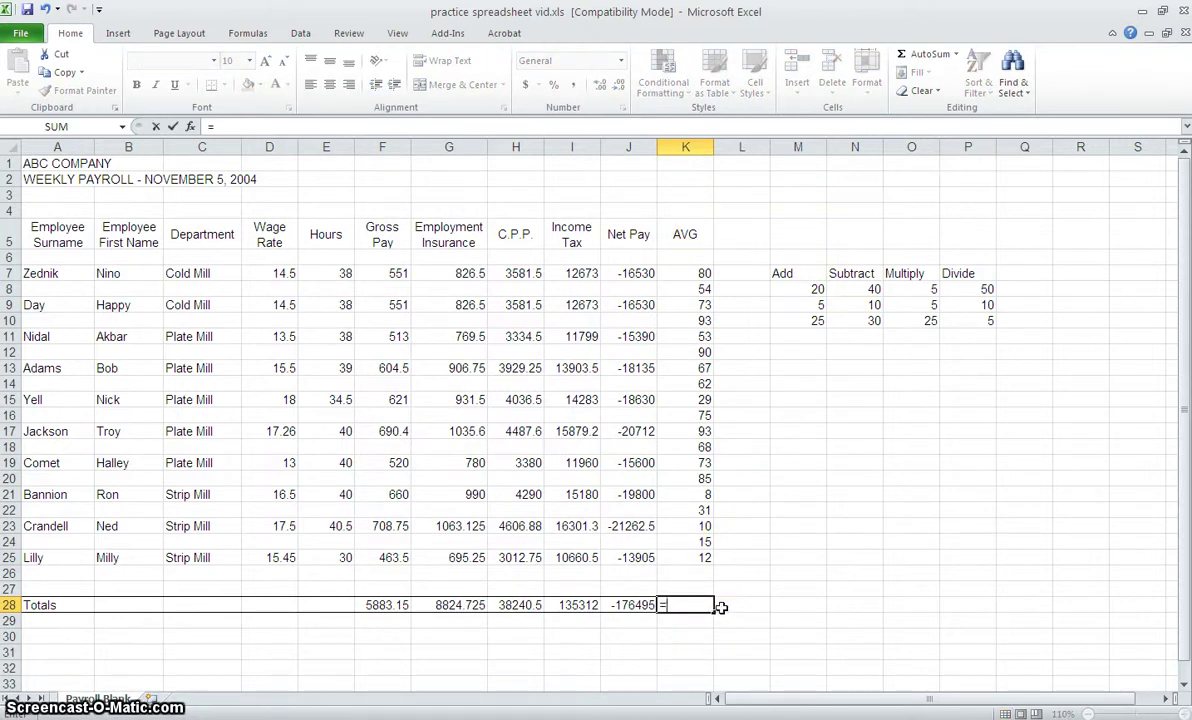
{"action": "type", "text": "Avg"}
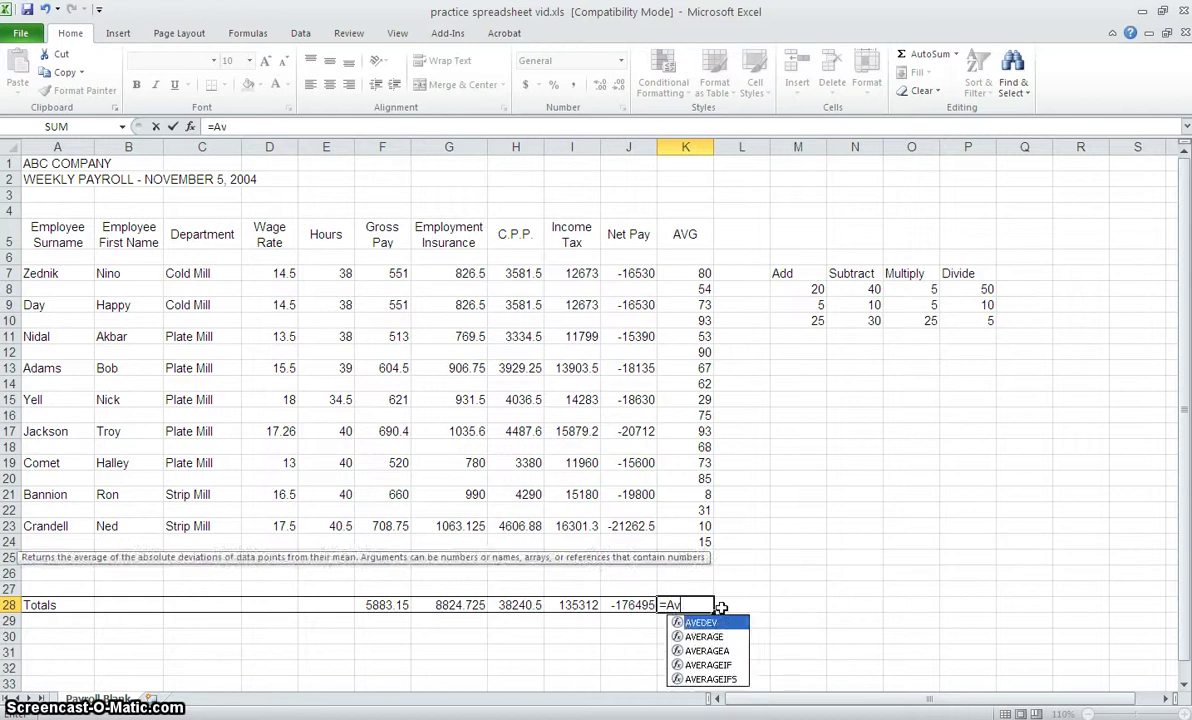
{"action": "key", "text": "BackSpace"}
{"action": "key", "text": "BackSpace"}
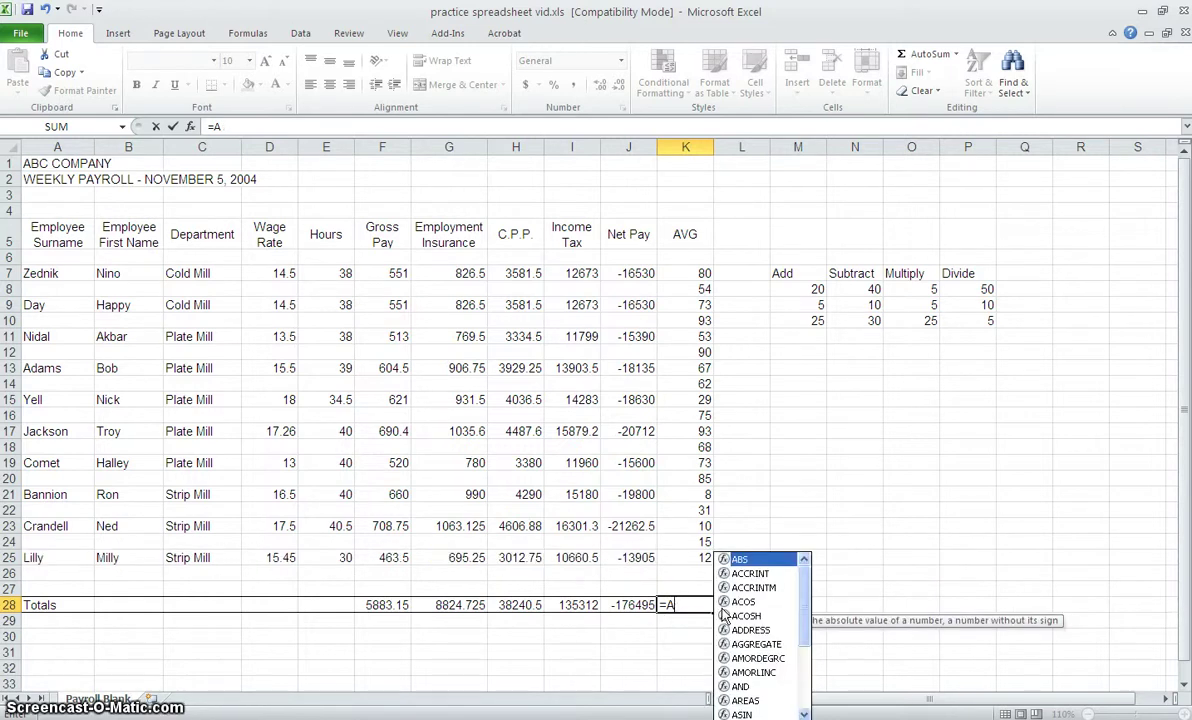
{"action": "type", "text": "V"}
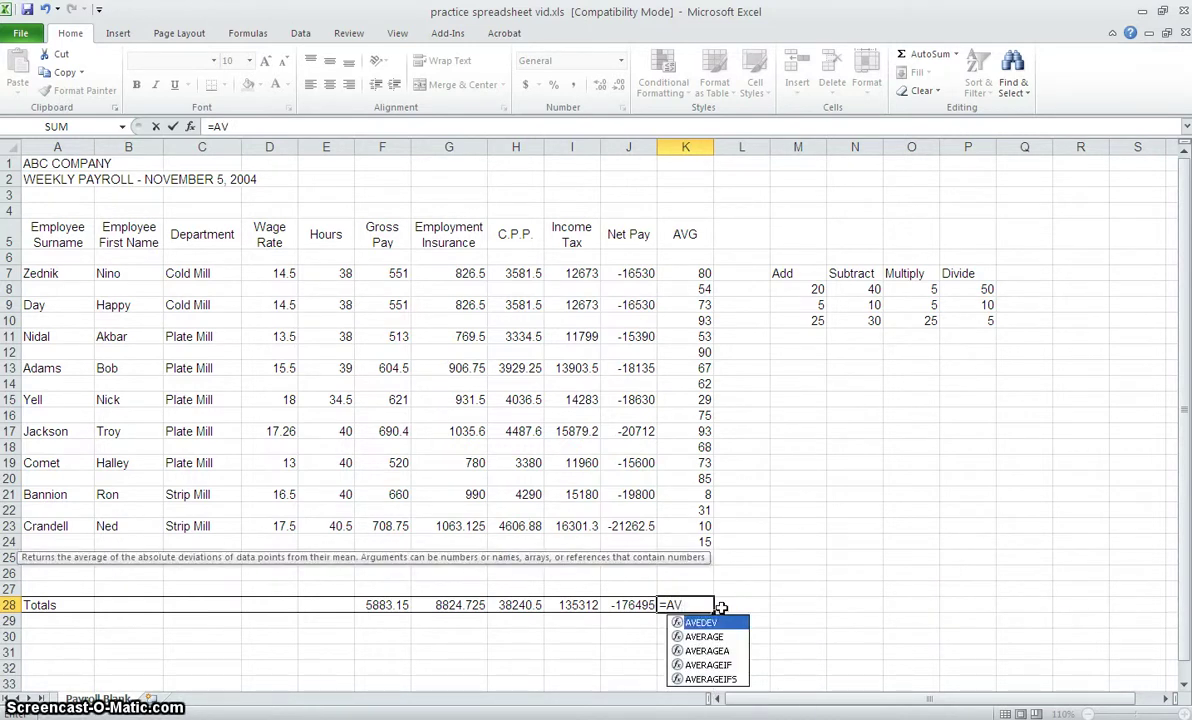
{"action": "type", "text": "G"}
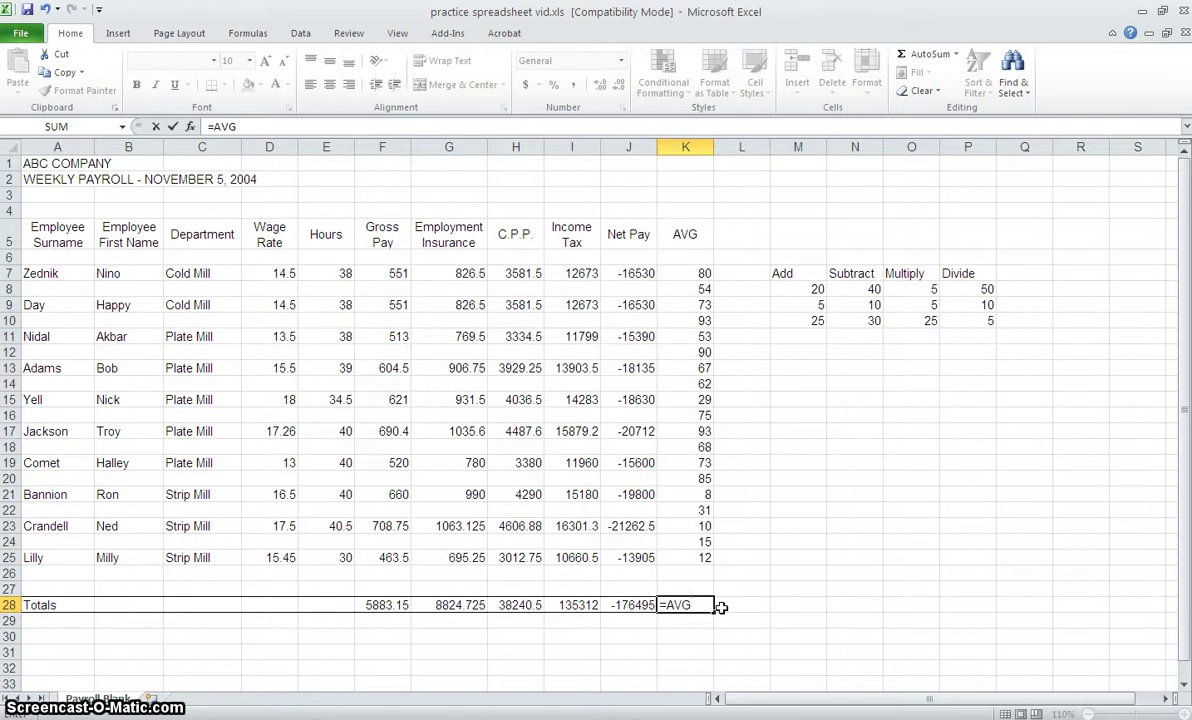
{"action": "type", "text": "("}
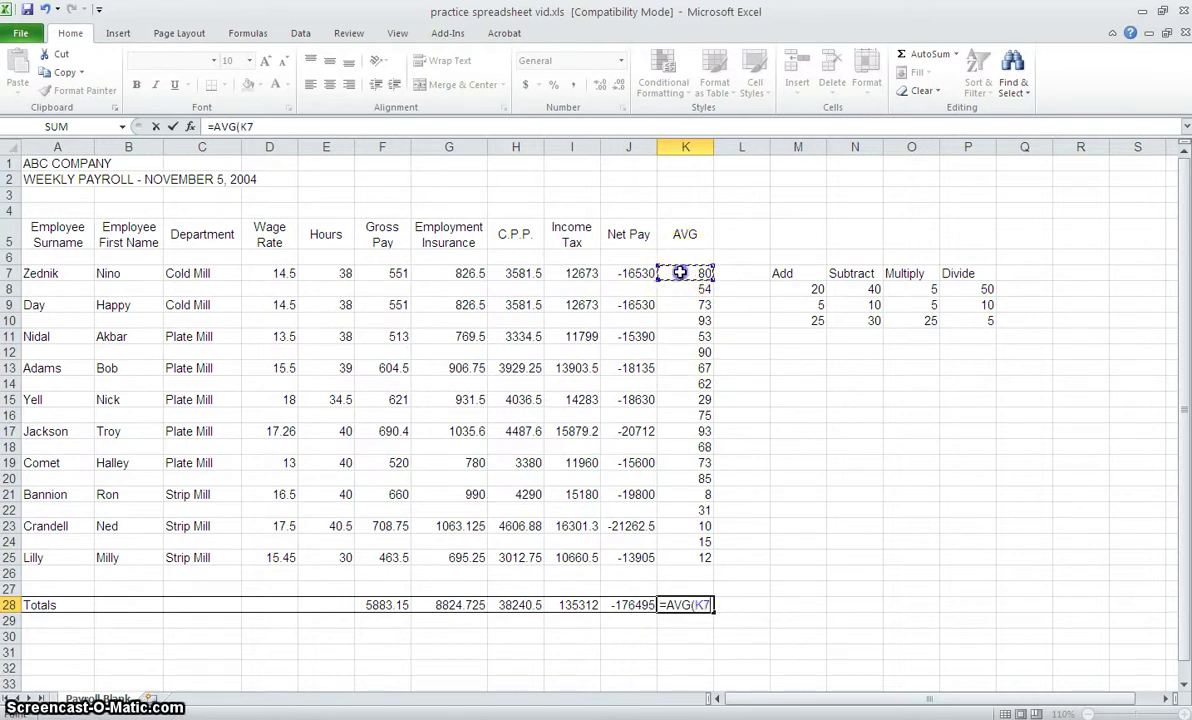
{"action": "left_click_drag", "start_coordinate": [680, 272], "coordinate": [683, 554]}
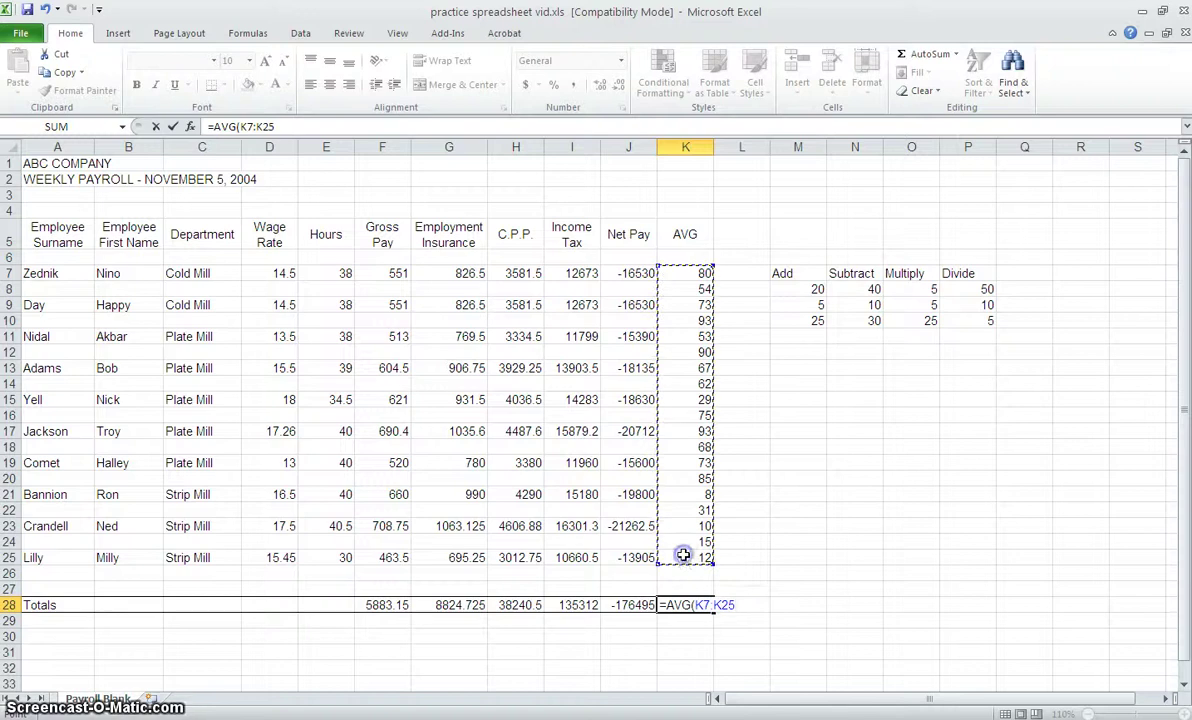
{"action": "type", "text": ")"}
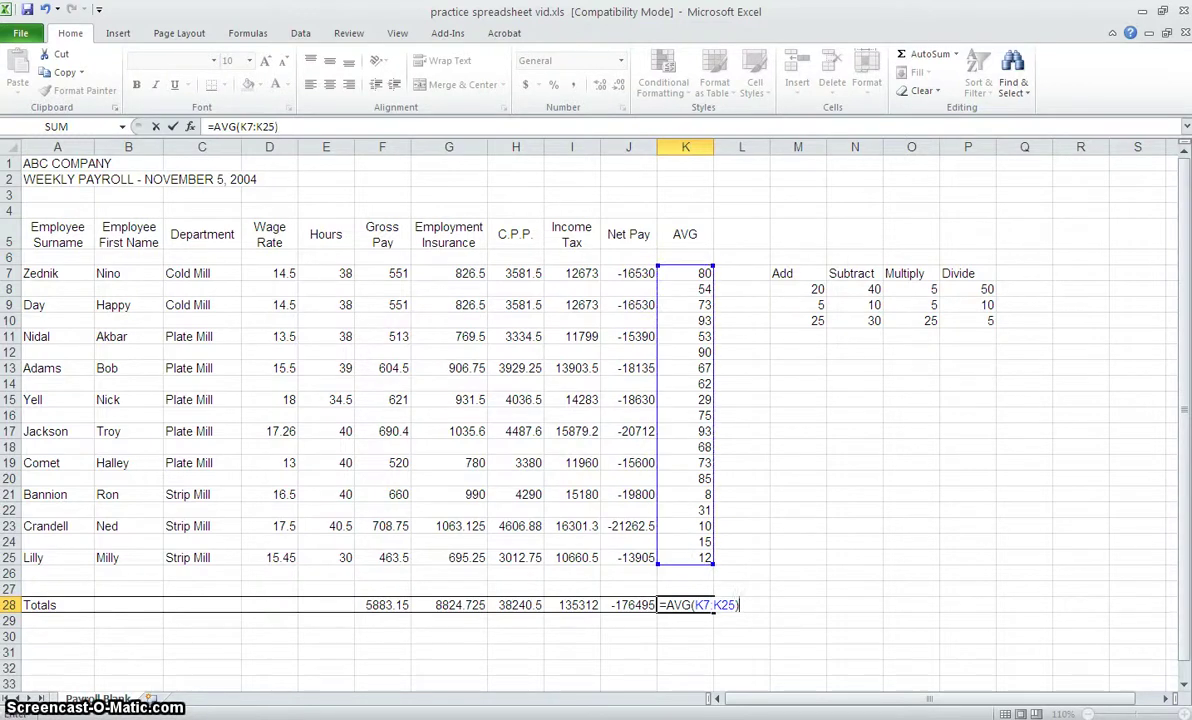
{"action": "key", "text": "Return"}
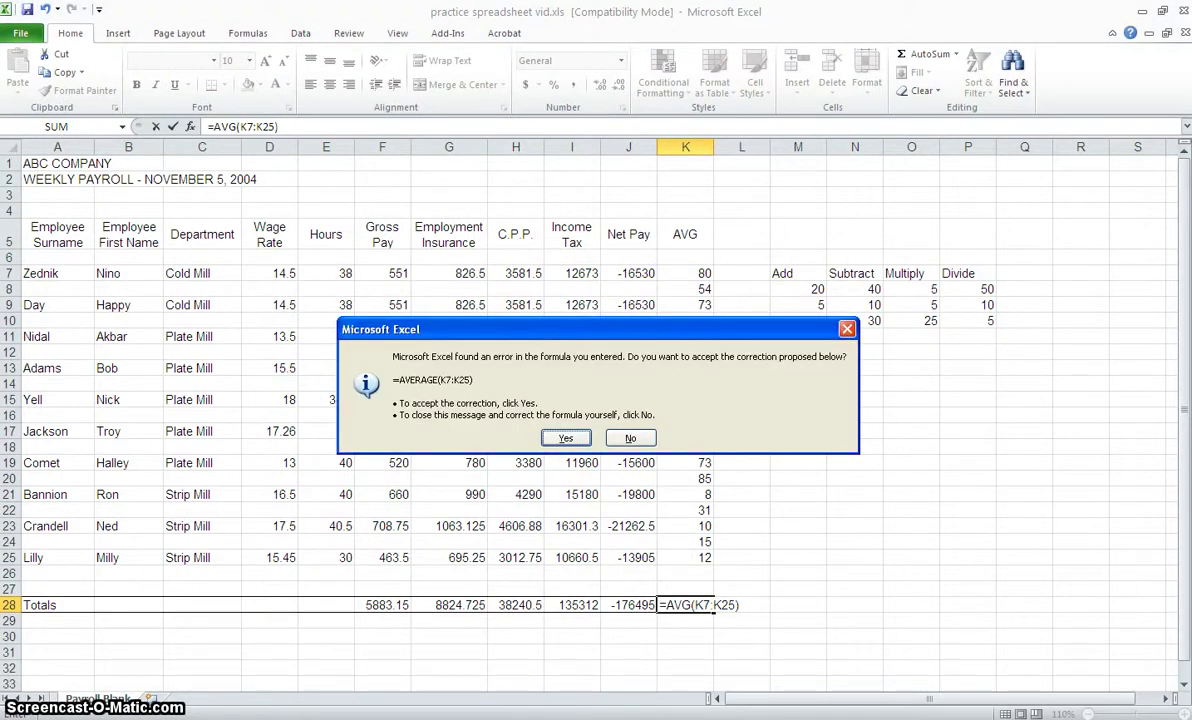
{"action": "left_click", "coordinate": [566, 437]}
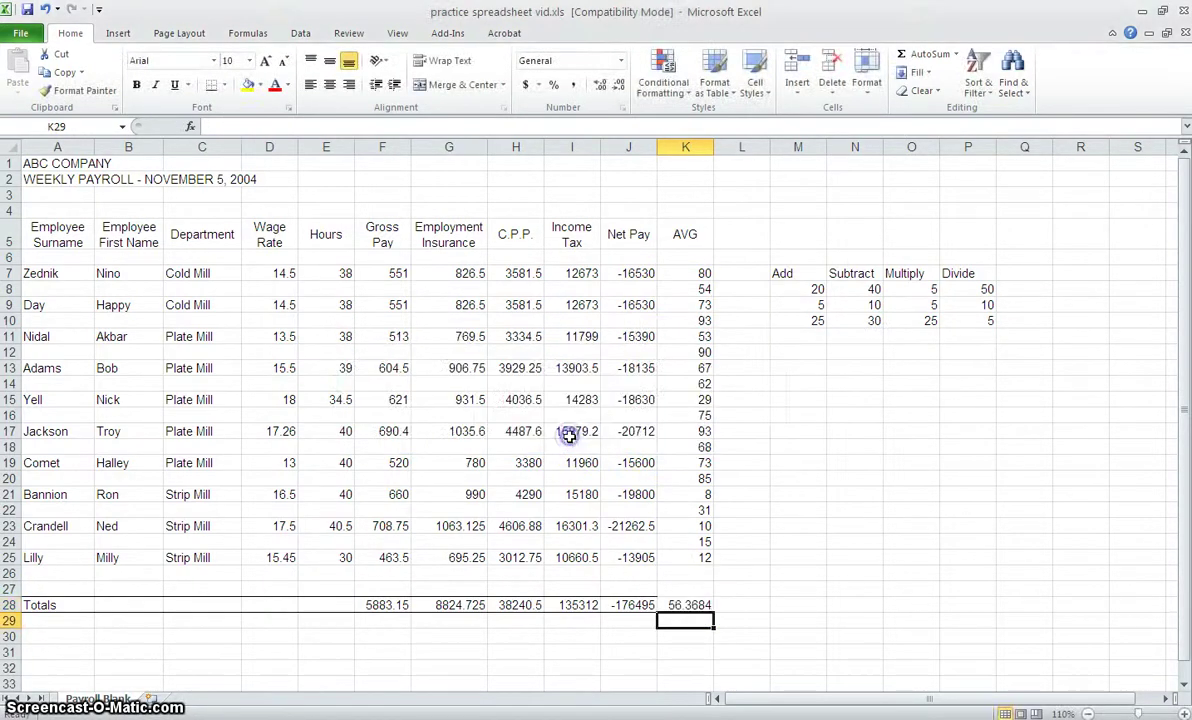
{"action": "left_click", "coordinate": [745, 605]}
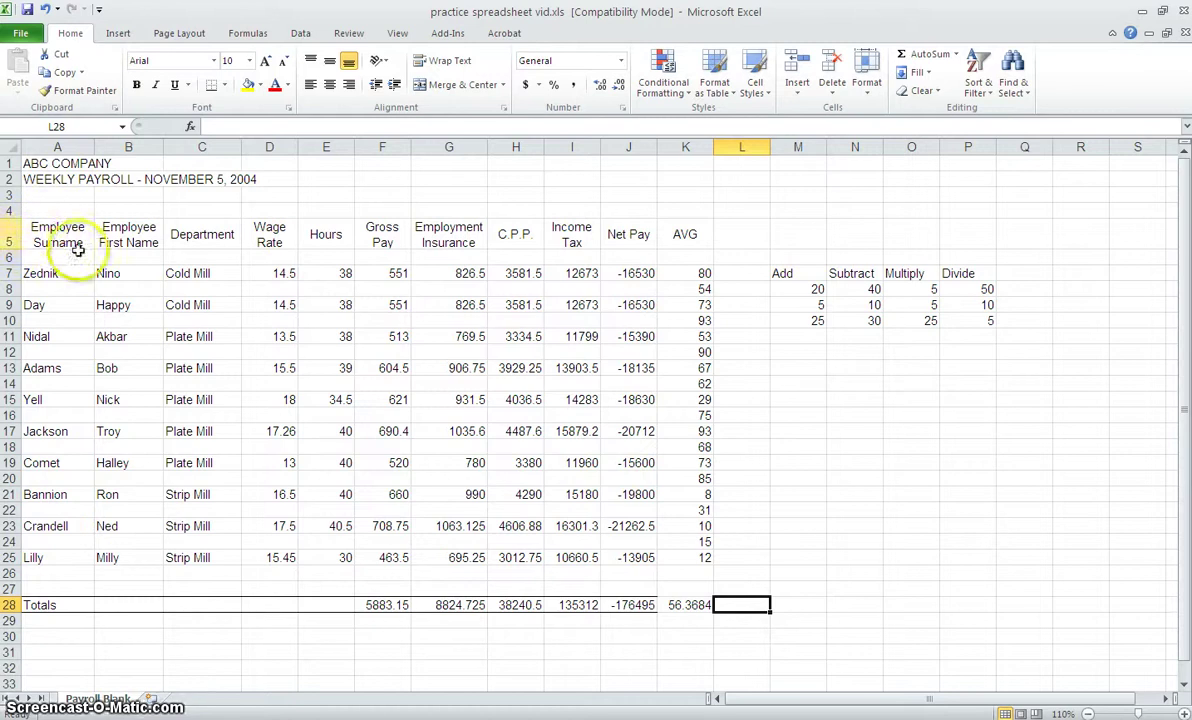
Insert a 2-D clustered column chart of the range A5:F25 and widen it to about column Q so its labels have room.
{"action": "left_click", "coordinate": [33, 229]}
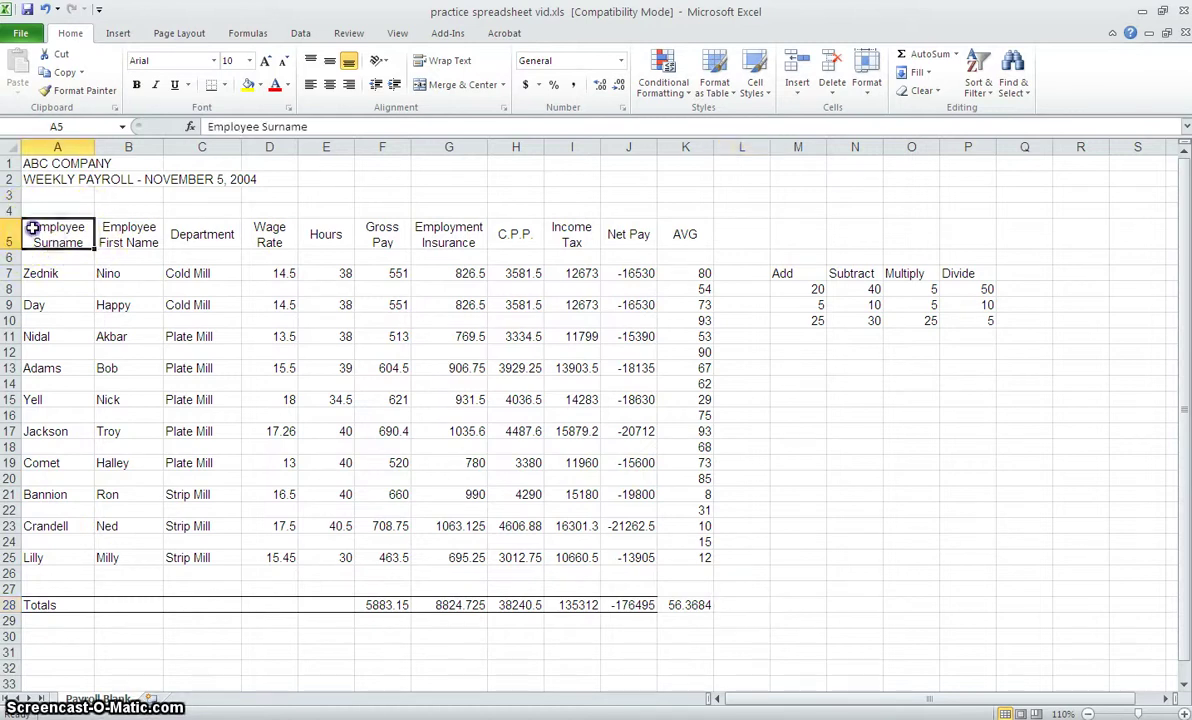
{"action": "left_click_drag", "start_coordinate": [68, 244], "coordinate": [391, 557]}
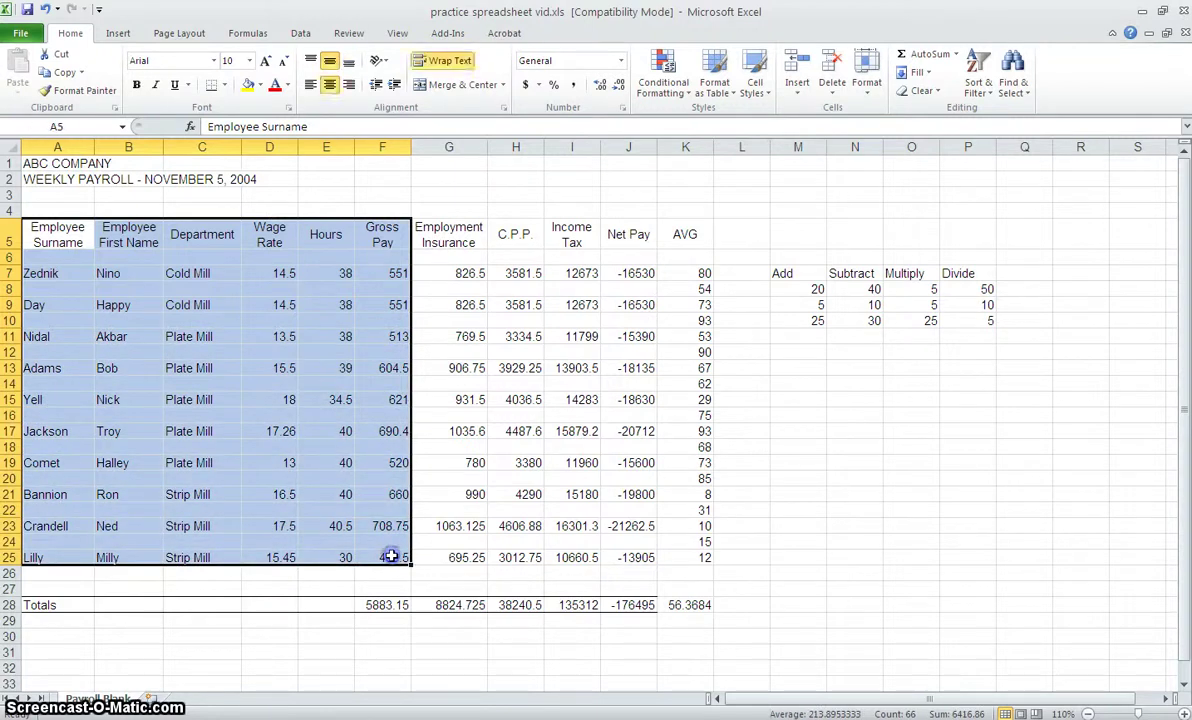
{"action": "left_click", "coordinate": [118, 33]}
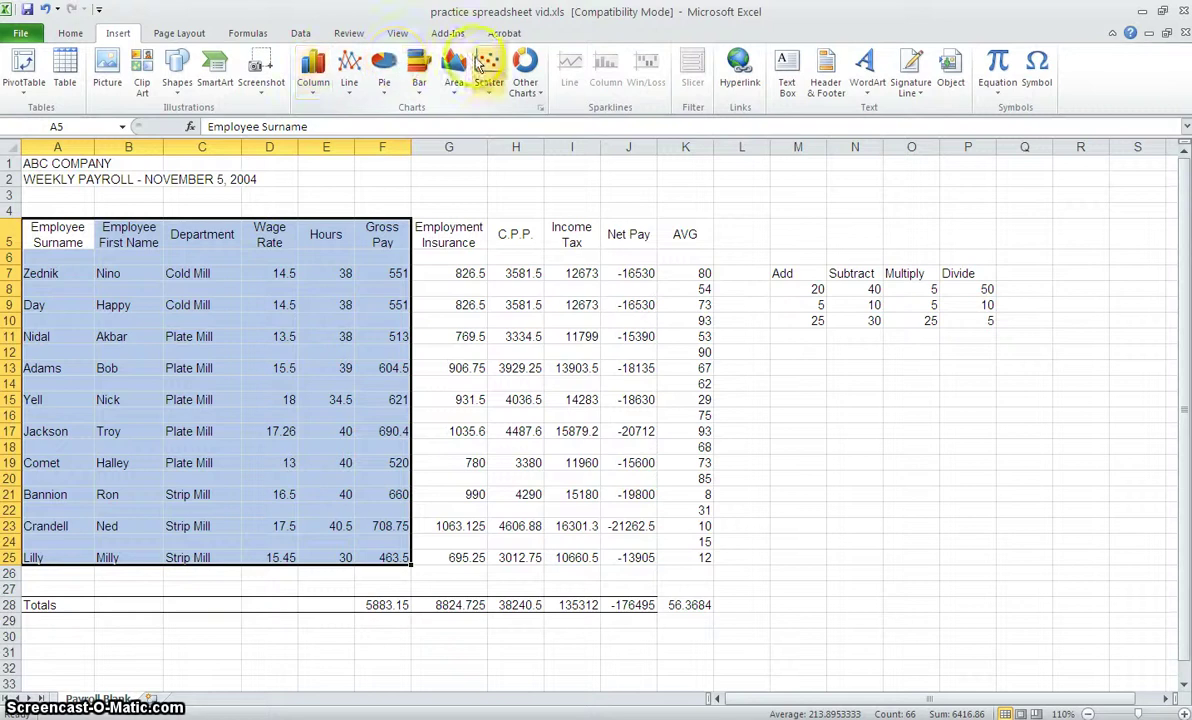
{"action": "left_click", "coordinate": [314, 84]}
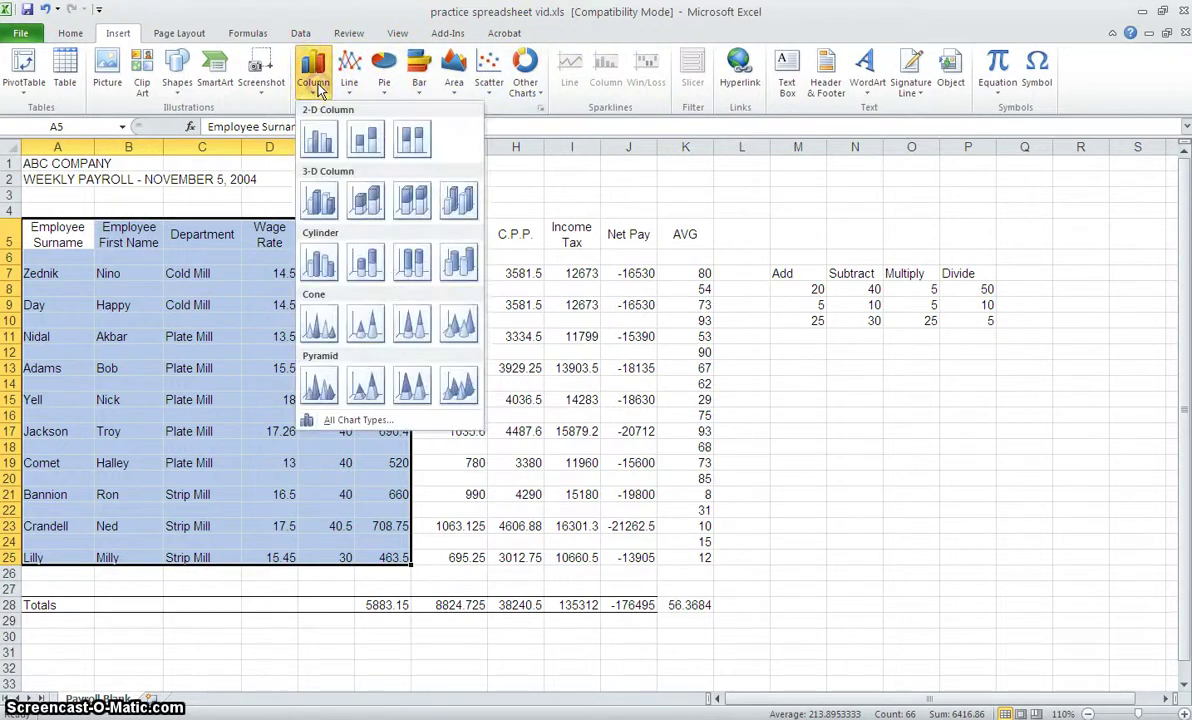
{"action": "left_click", "coordinate": [321, 142]}
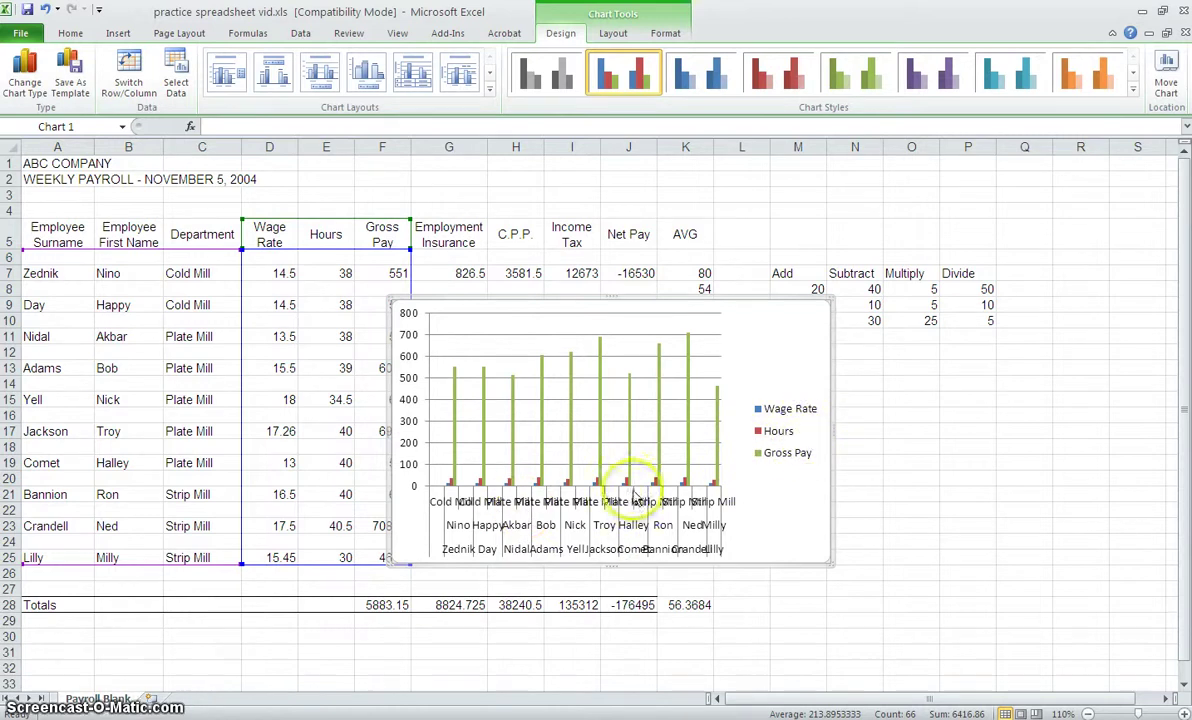
{"action": "left_click_drag", "start_coordinate": [833, 425], "coordinate": [1063, 428]}
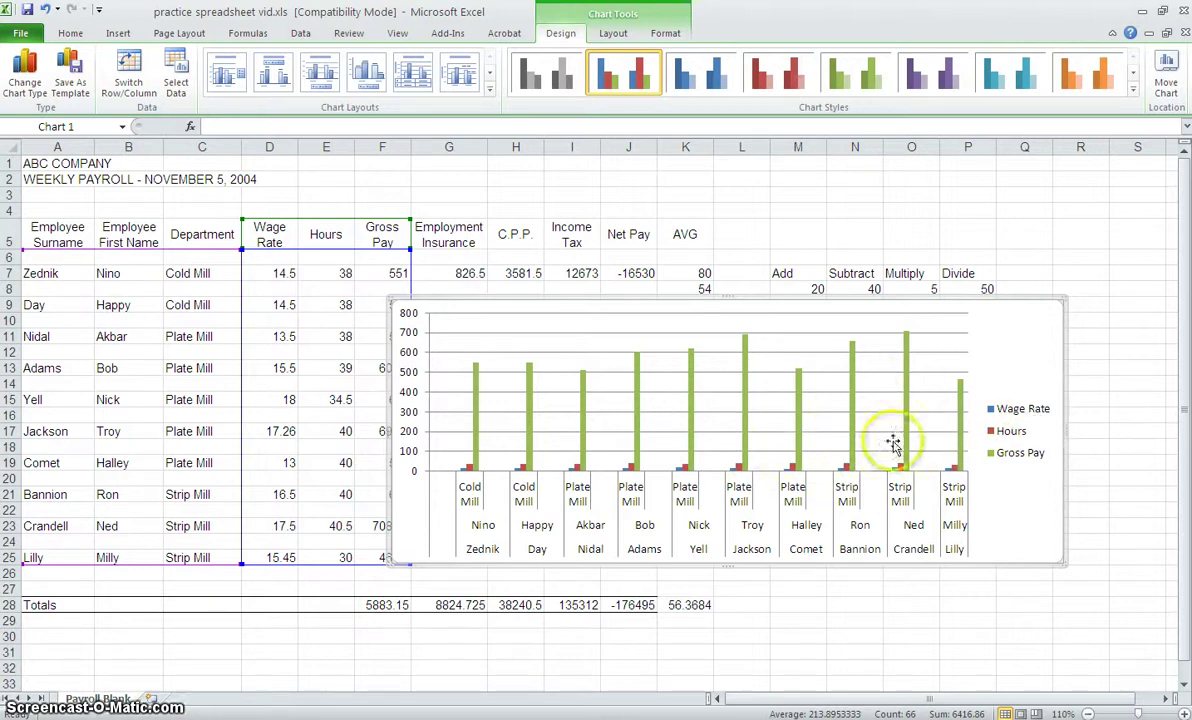
Move the column chart to its own new sheet named Chart1.
{"action": "right_click", "coordinate": [988, 375]}
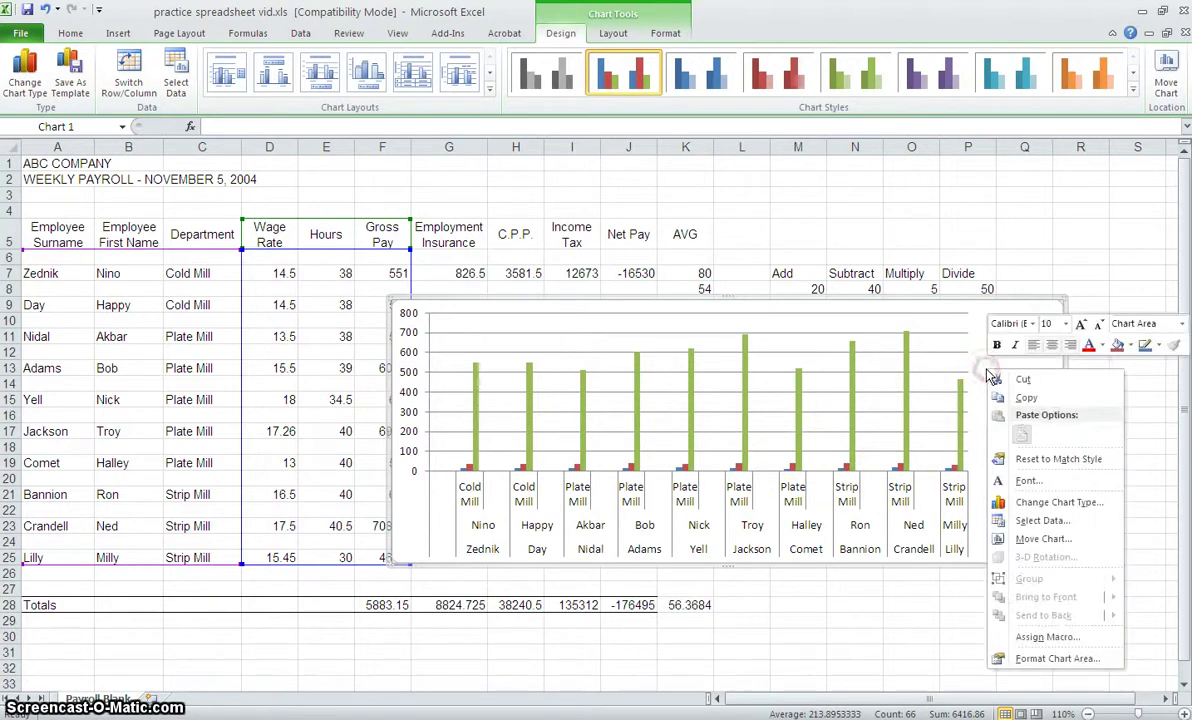
{"action": "left_click", "coordinate": [1050, 538]}
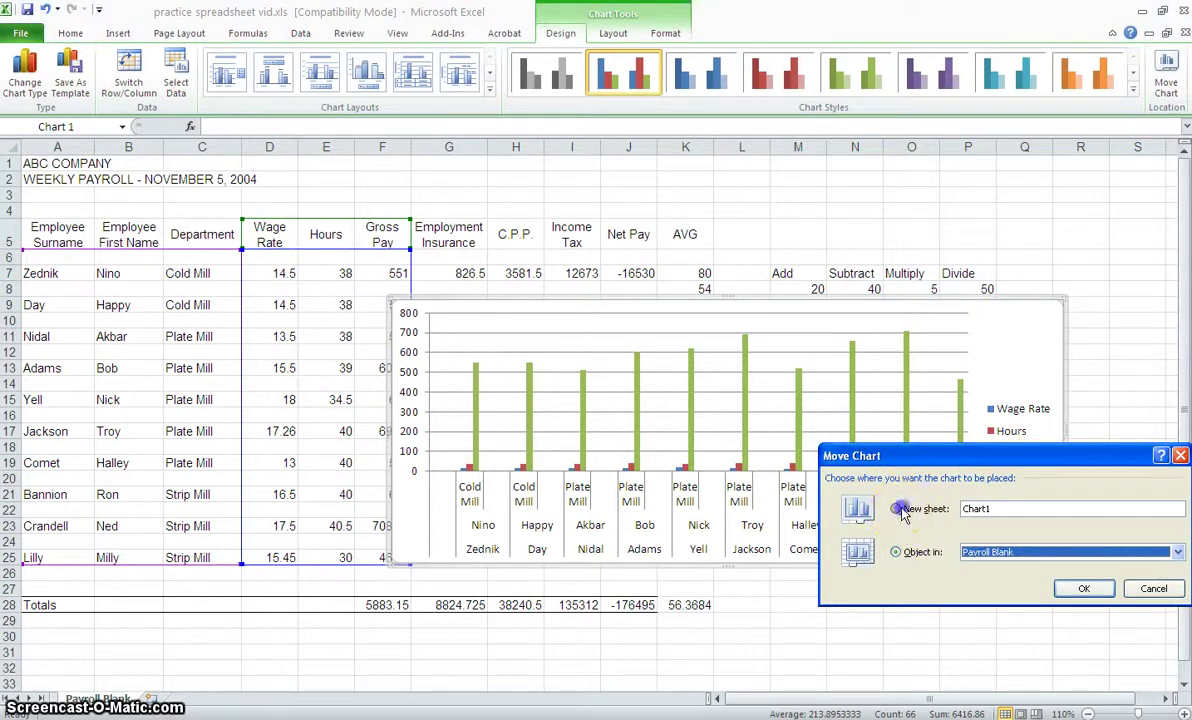
{"action": "left_click", "coordinate": [900, 510]}
{"action": "left_click", "coordinate": [1078, 588]}
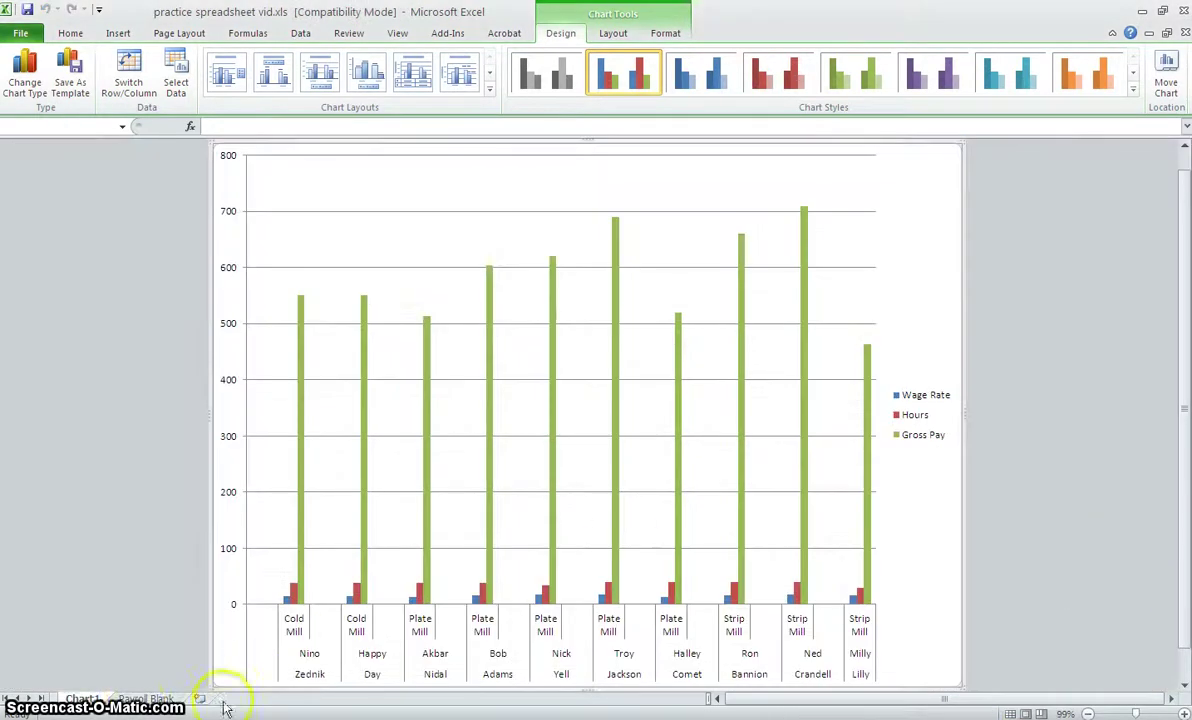
Look at the Payroll Blank and Chart1 sheets in turn, ending on Payroll Blank with empty cell L28 selected.
{"action": "left_click", "coordinate": [143, 698]}
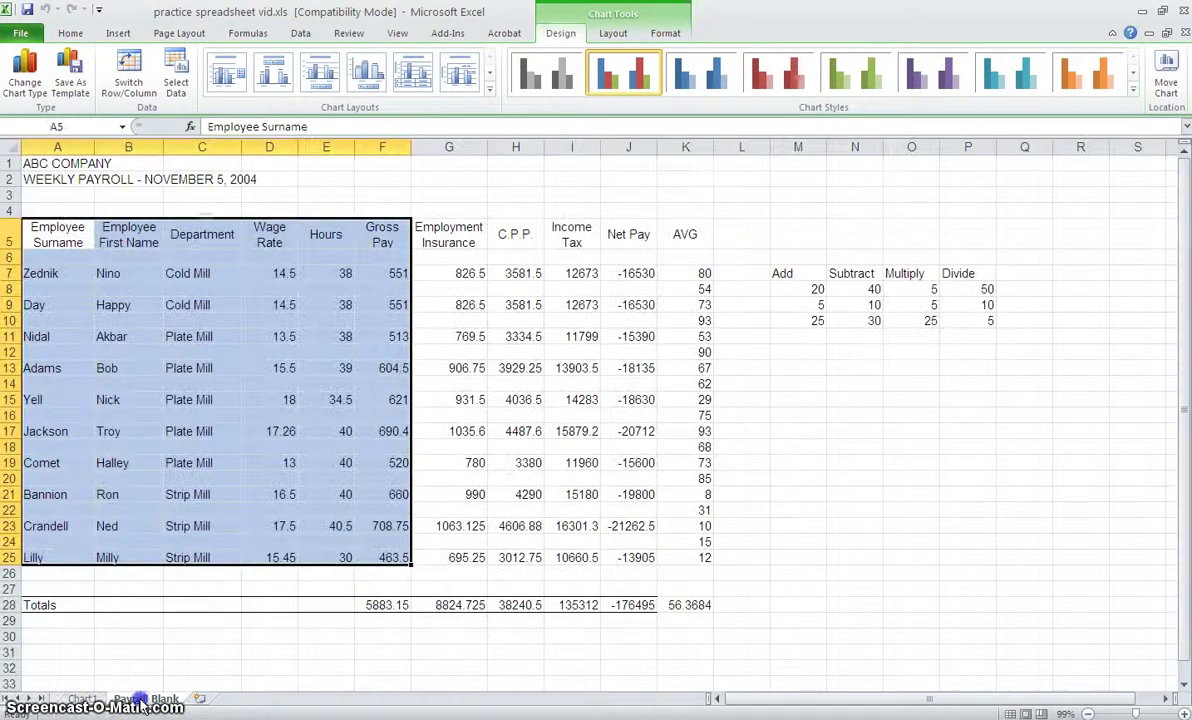
{"action": "left_click", "coordinate": [85, 698]}
{"action": "left_click", "coordinate": [135, 698]}
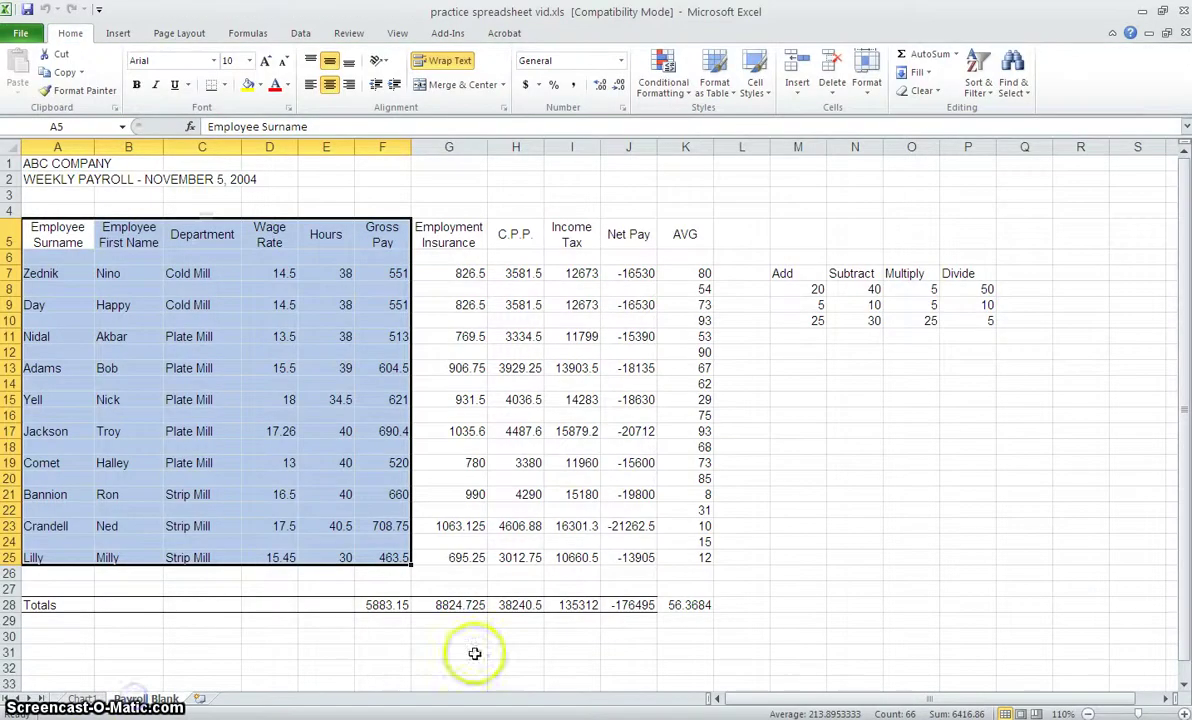
{"action": "left_click", "coordinate": [735, 589]}
{"action": "left_click", "coordinate": [738, 604]}
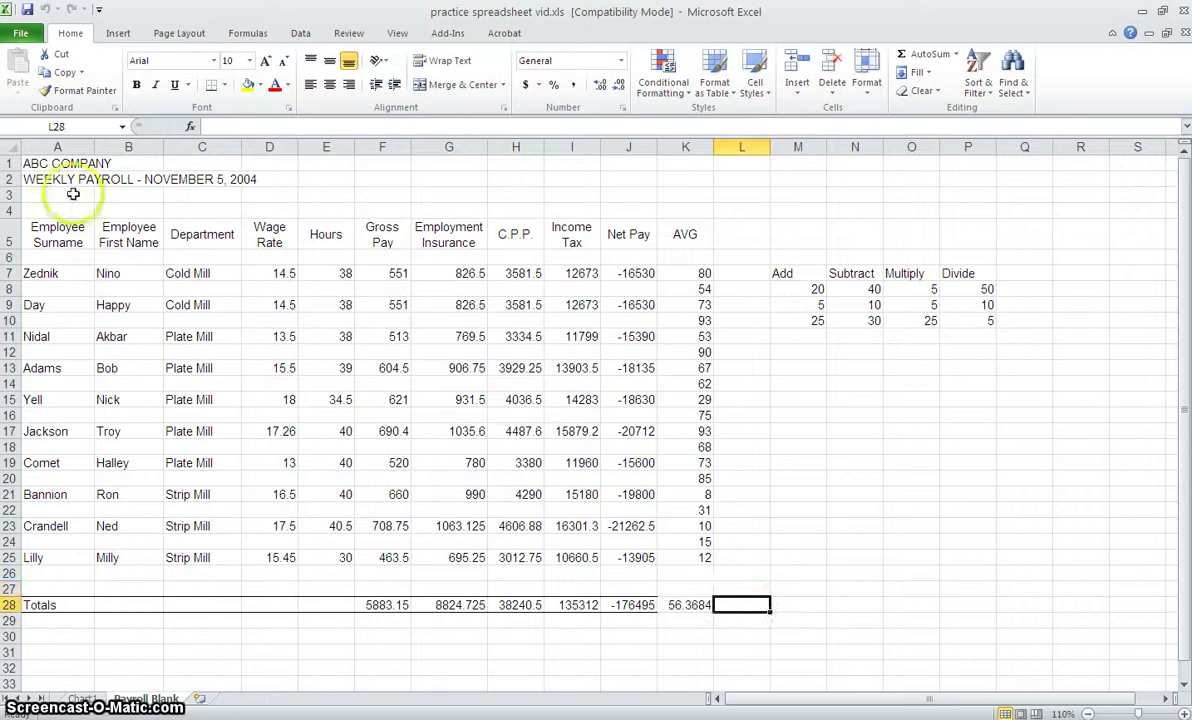